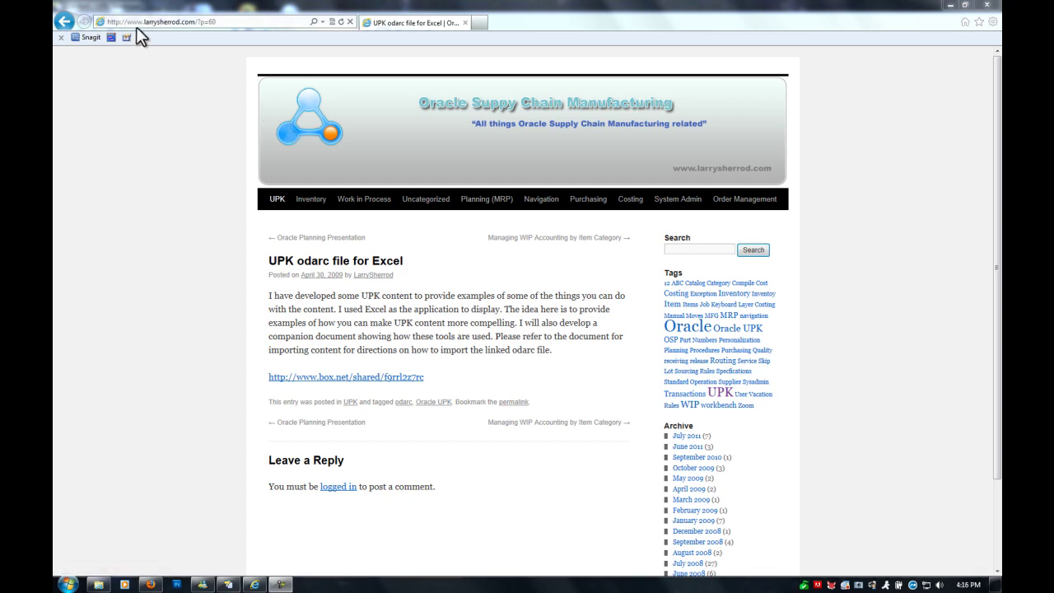
- Open the box.net shared link to the Excel.odarc file from the "UPK odarc file for Excel" post
key(Print)
key(Escape)
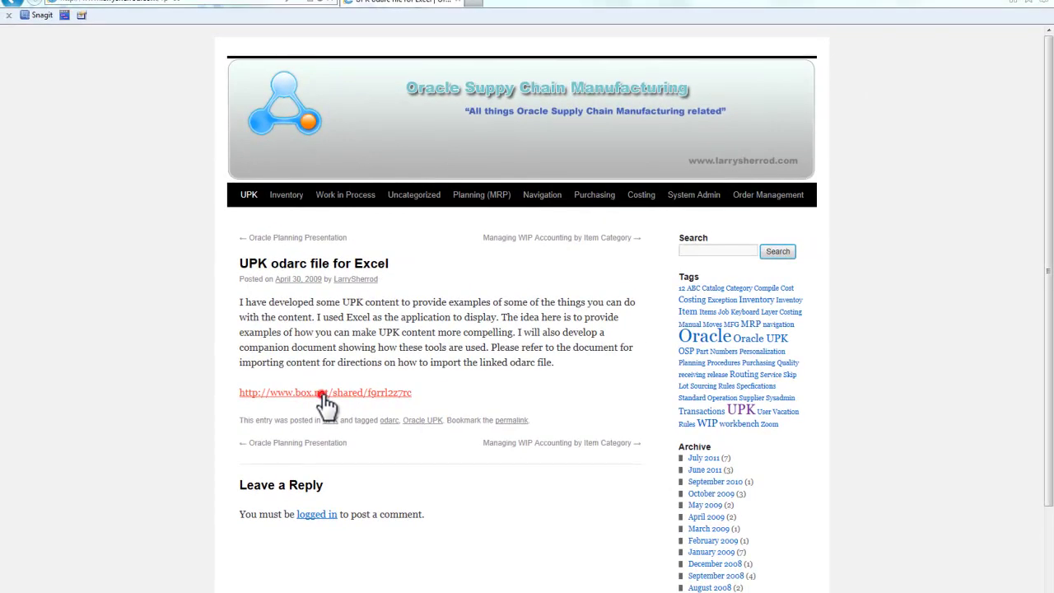
click(243, 403)
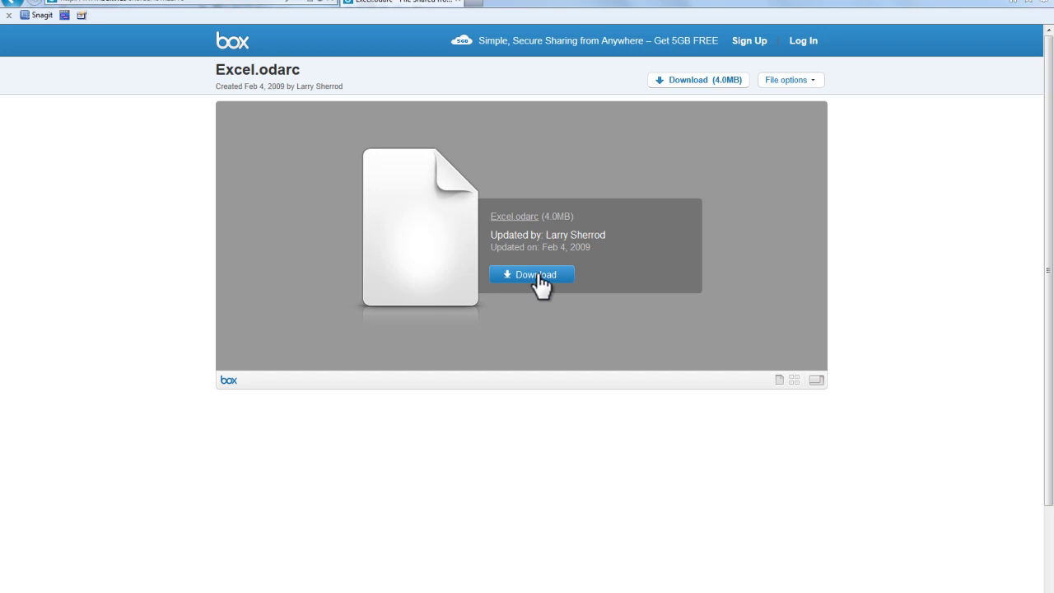
- Switch to UPK Developer and view the concept content of the Excel module, the Filtering section and the Autofilter topic
key(alt+Tab)
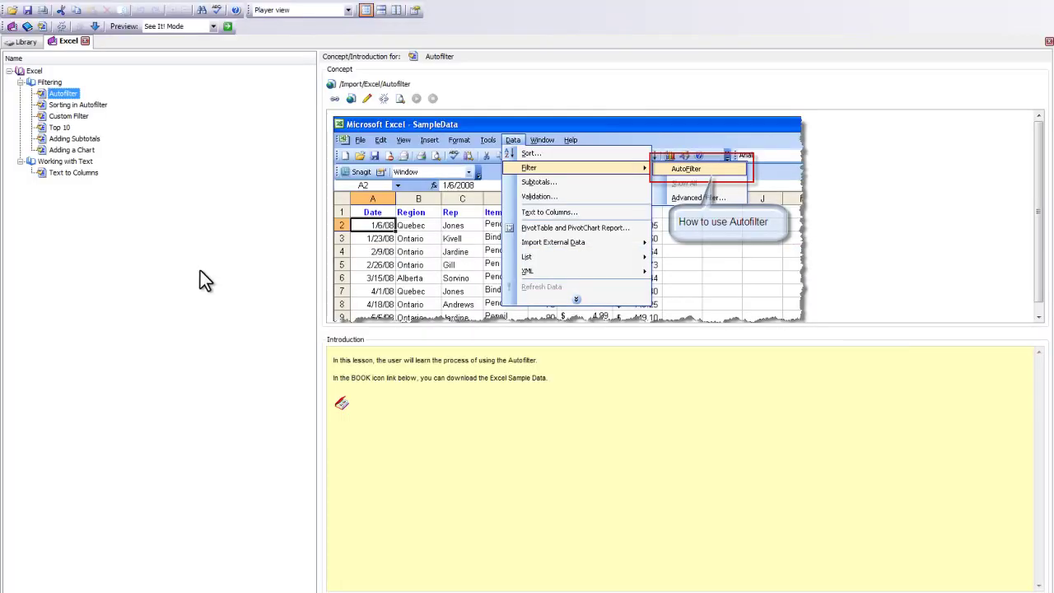
click(34, 71)
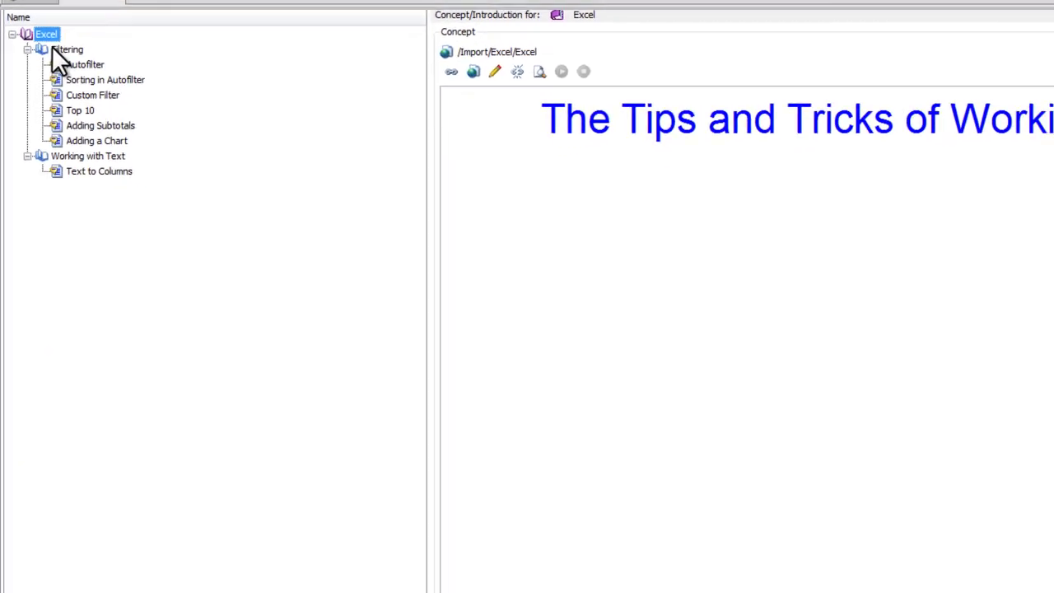
click(53, 49)
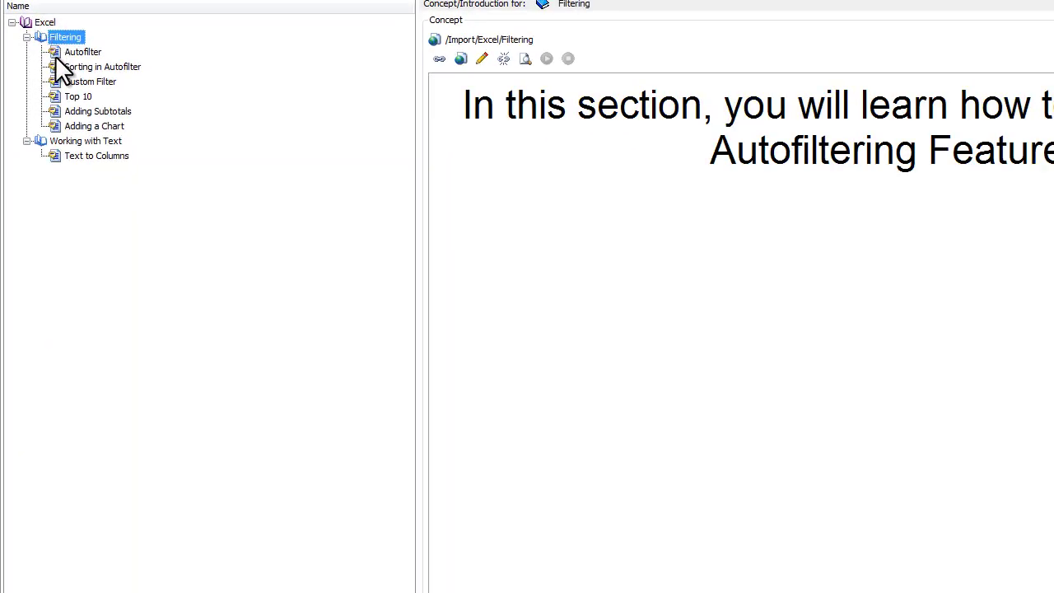
click(54, 50)
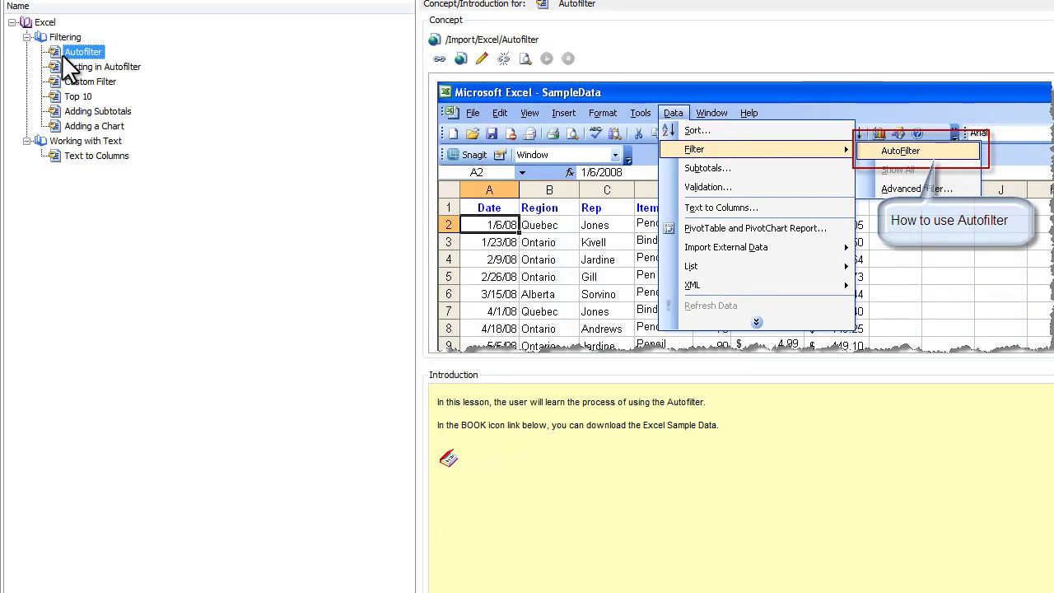
- Open the Autofilter topic for editing and view the first frame after the start frame
click(60, 52)
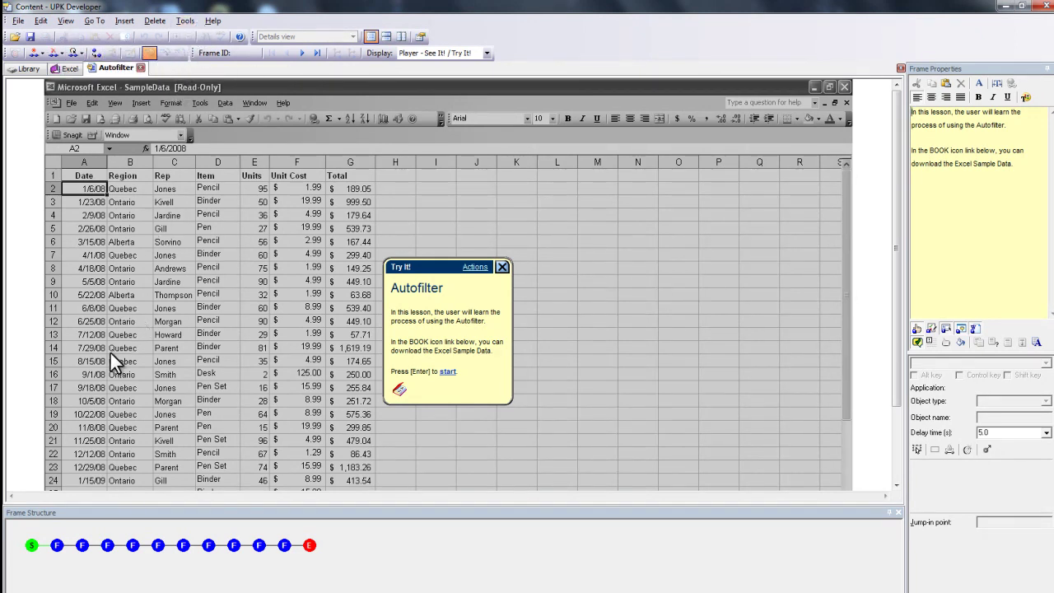
mouse_move(59, 548)
click(57, 545)
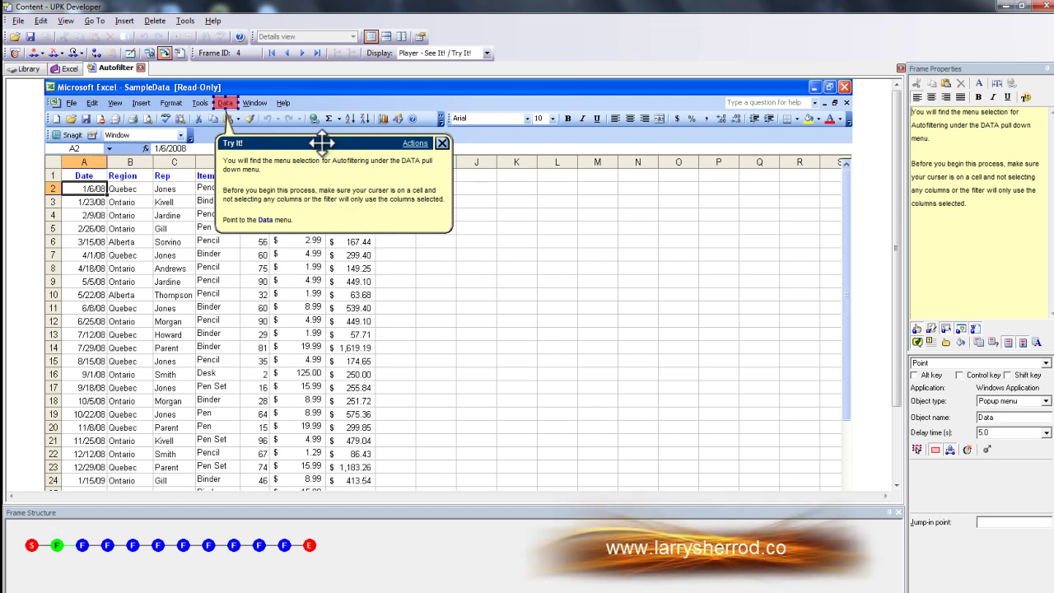
- Format the first sentence of the start frame's bubble text as bold, italic, underlined and bright green (red 0, green 255, blue 64)
click(33, 549)
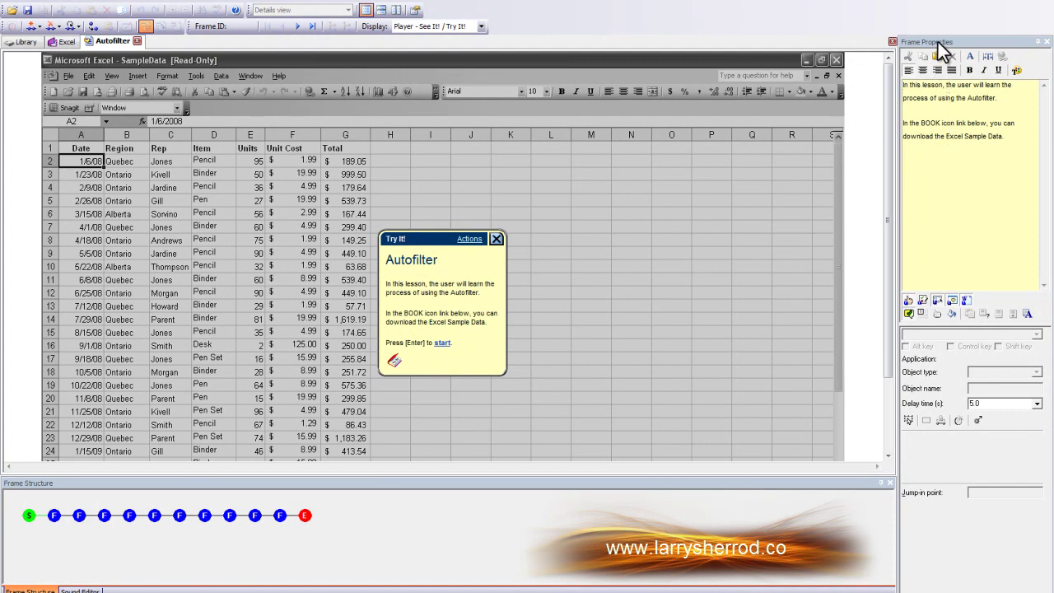
click(999, 92)
drag(999, 98, 905, 85)
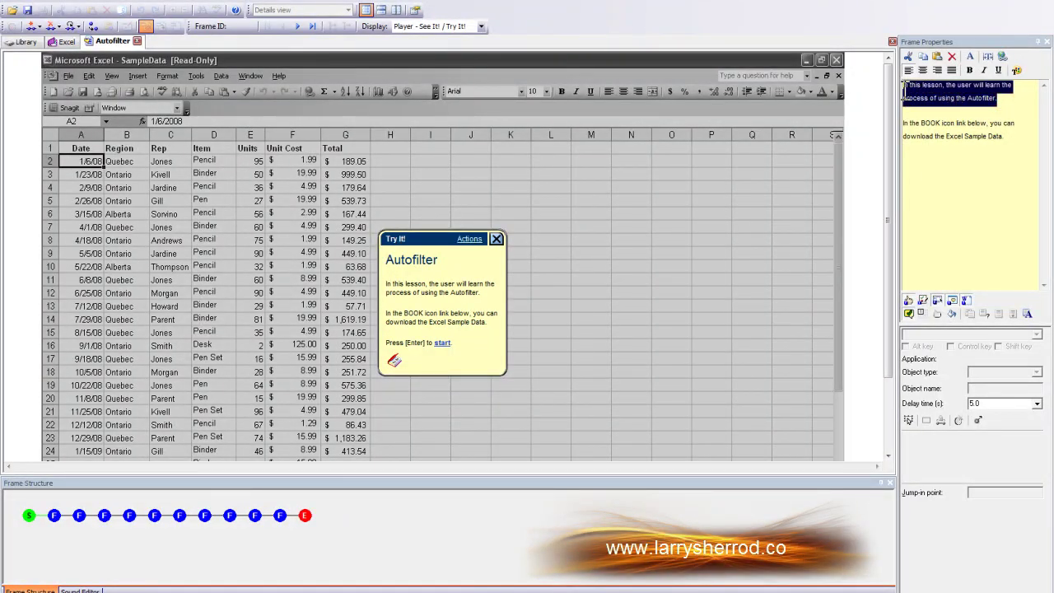
click(969, 71)
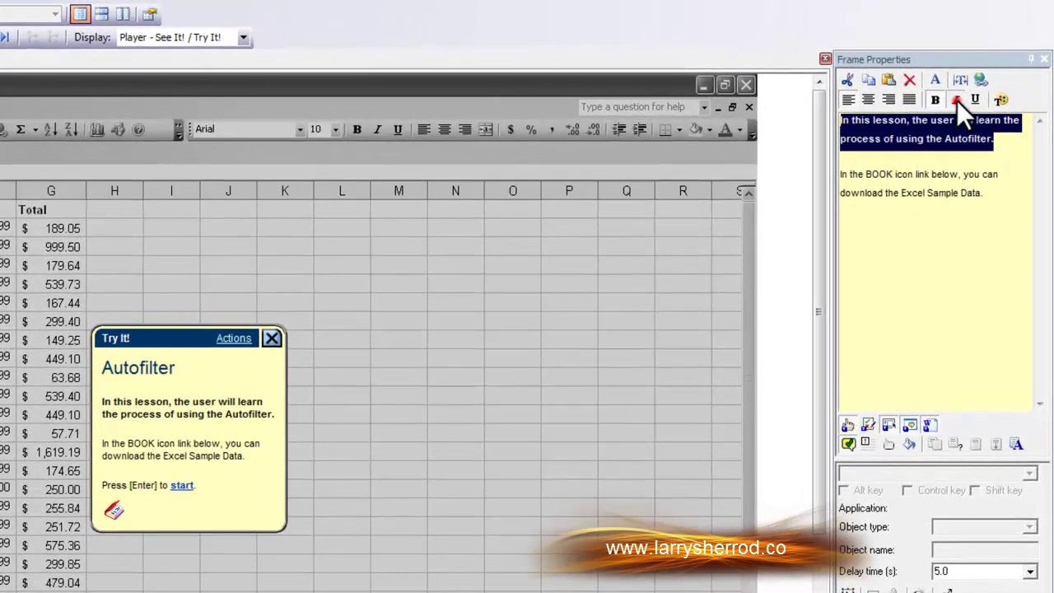
click(957, 100)
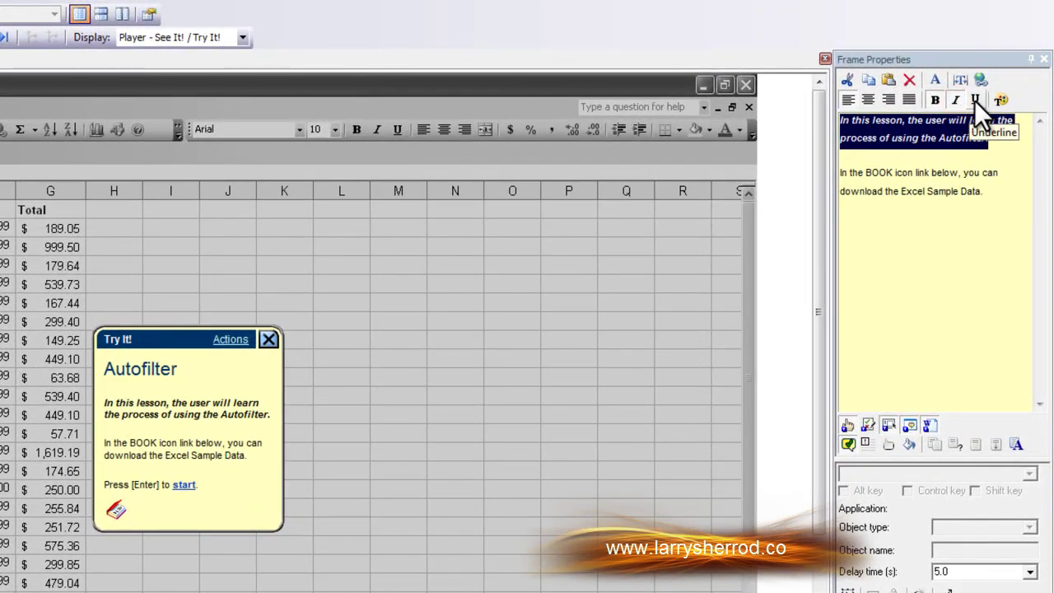
click(974, 100)
click(1000, 100)
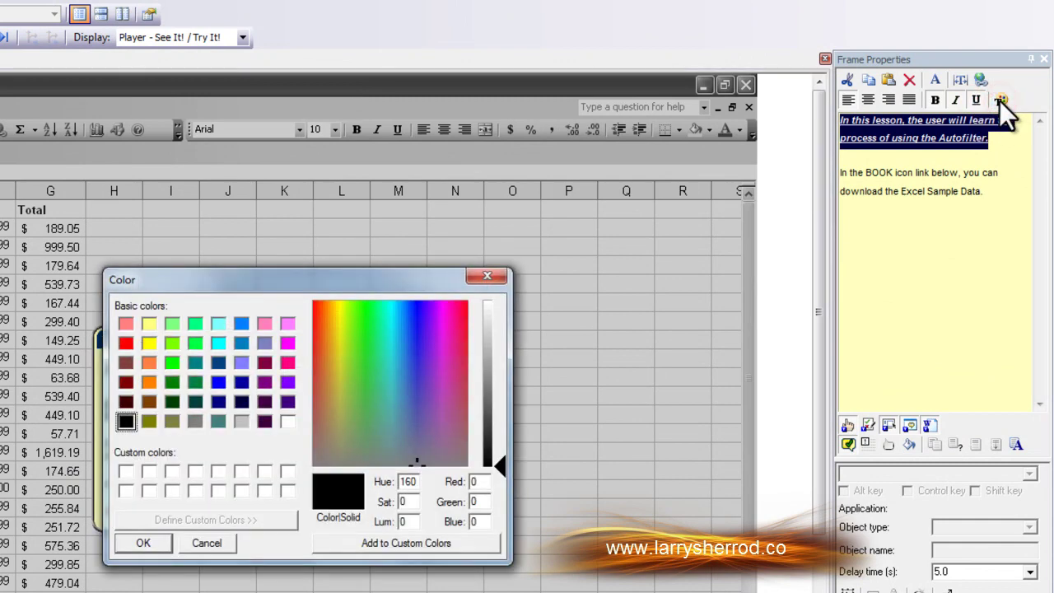
click(195, 342)
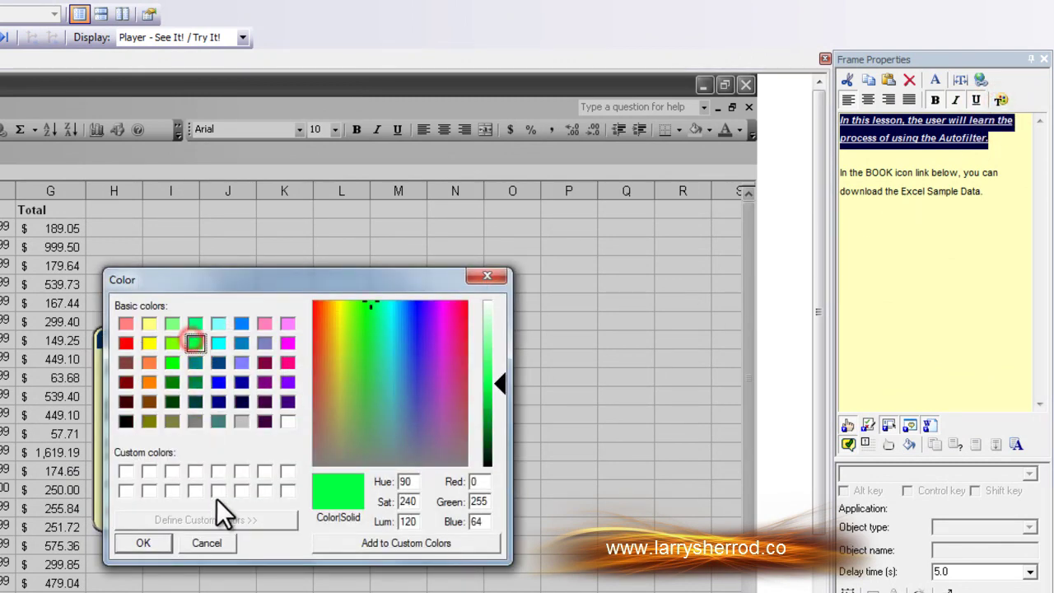
click(145, 544)
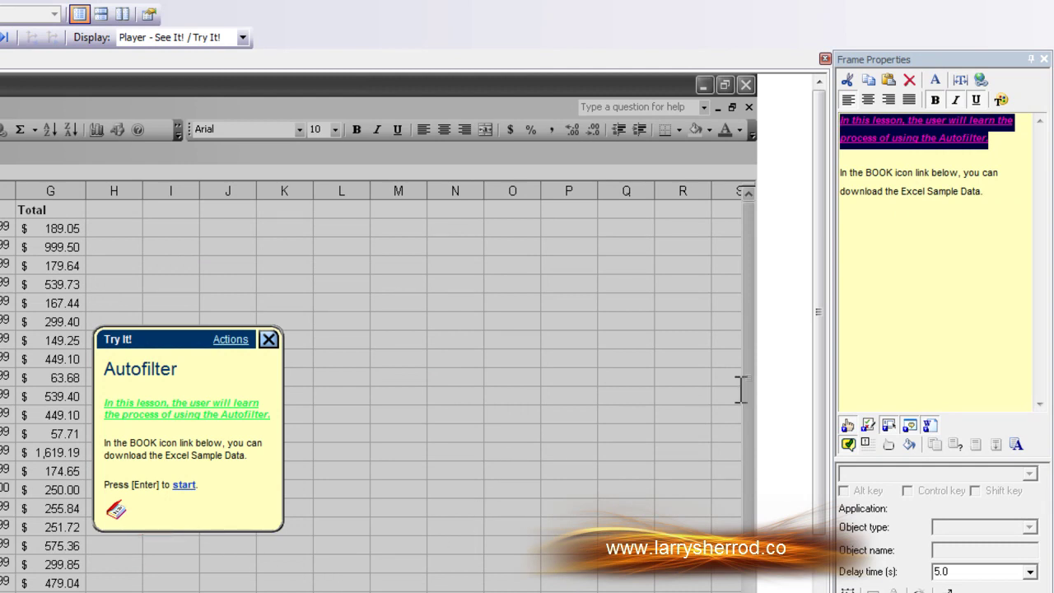
- Remove the underline, italic and bold formatting from the green sentence in the bubble text
click(977, 99)
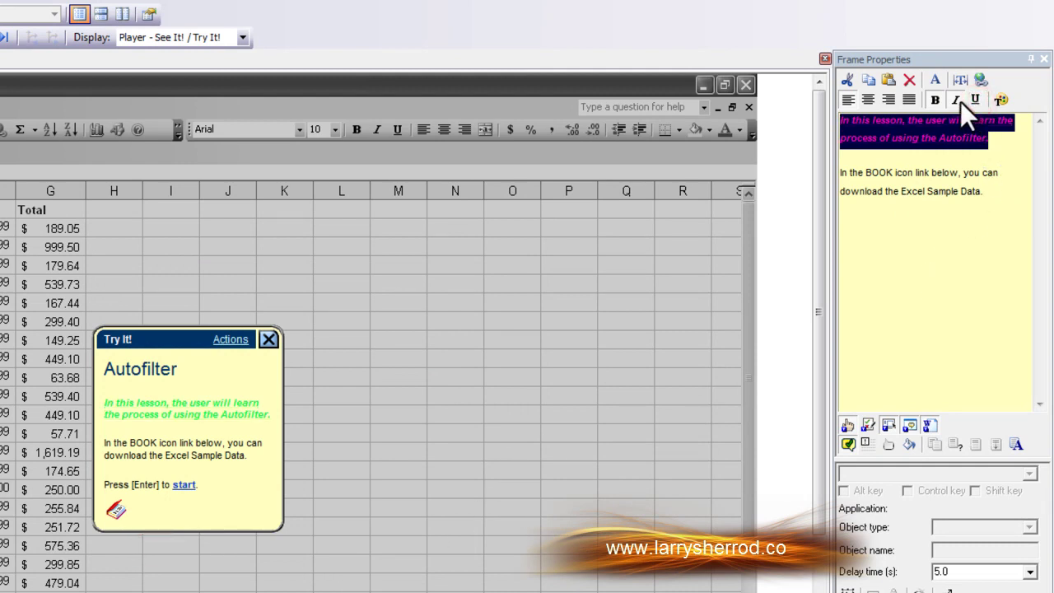
click(958, 100)
click(937, 100)
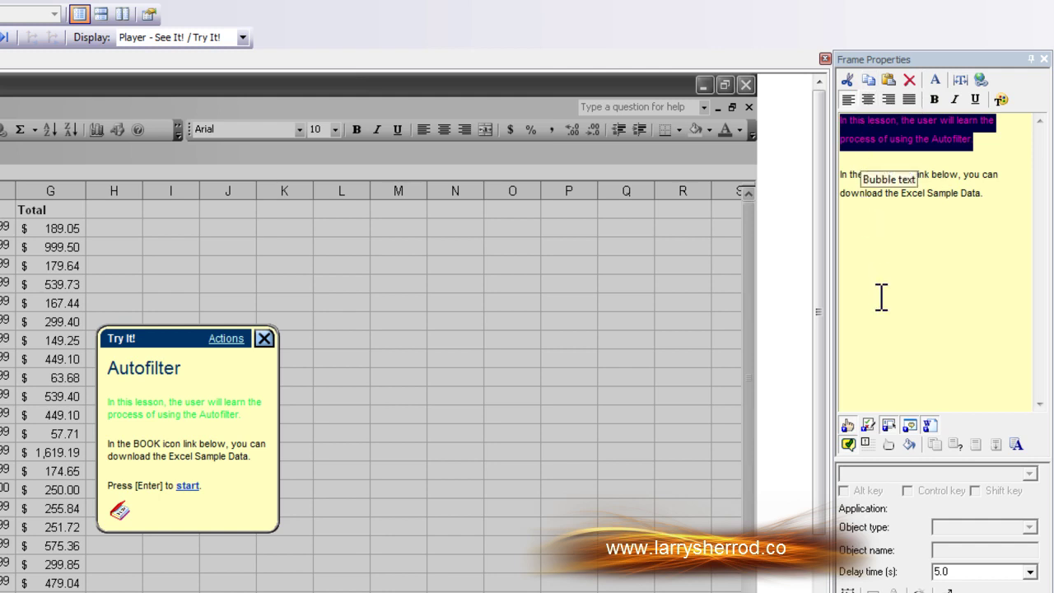
click(975, 232)
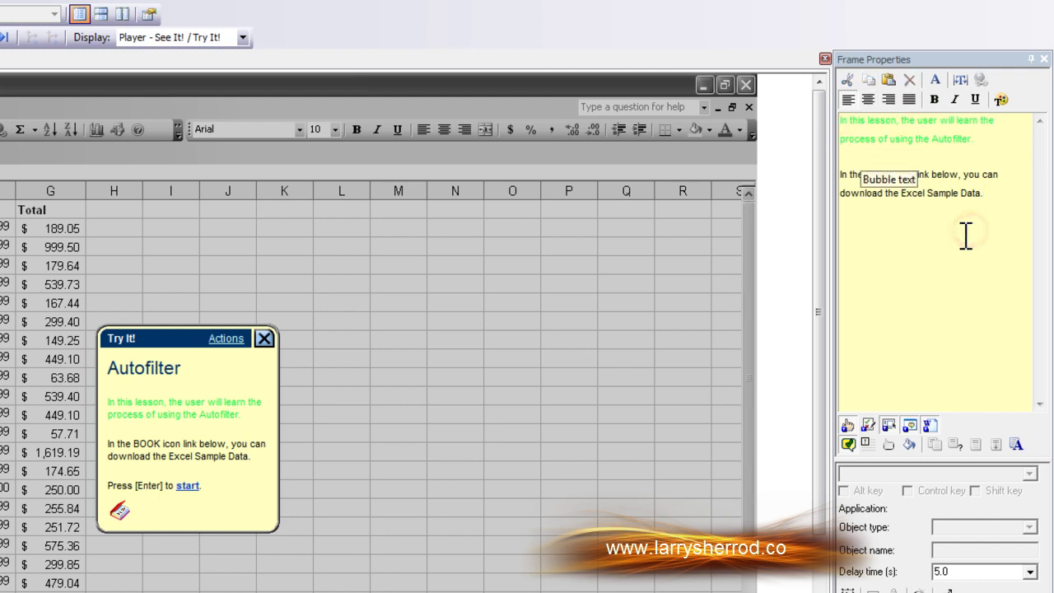
- Examine the bubble text's mode visibility options, and switch the start frame's bubble display off and back on
click(848, 425)
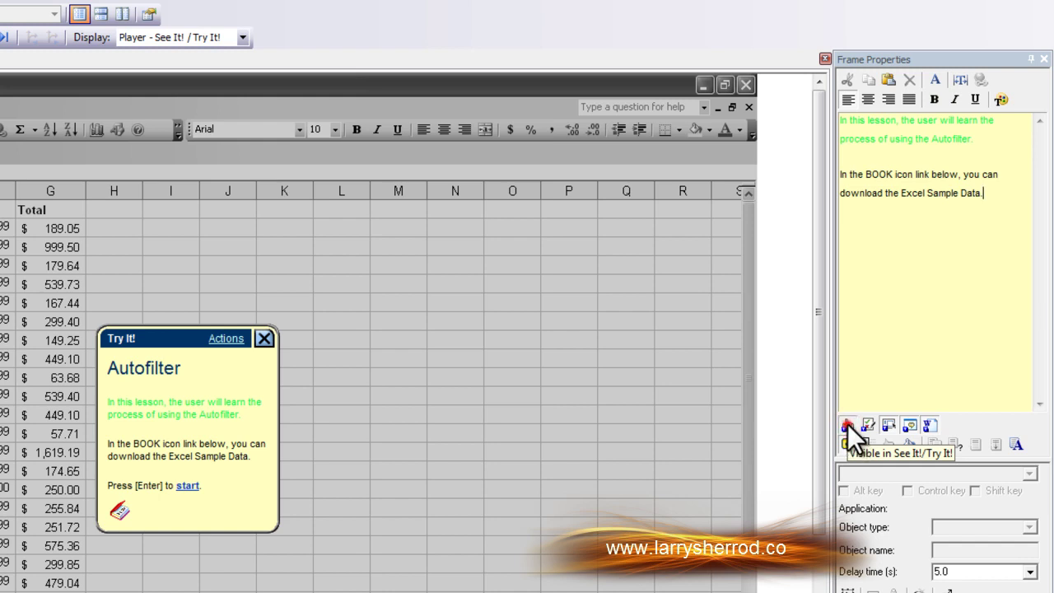
click(848, 424)
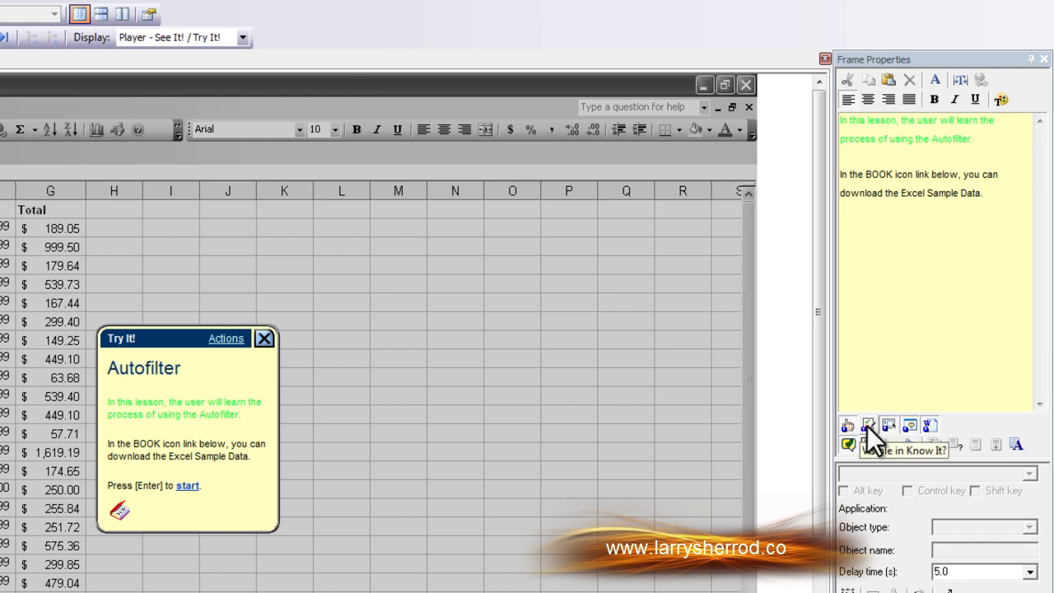
click(870, 427)
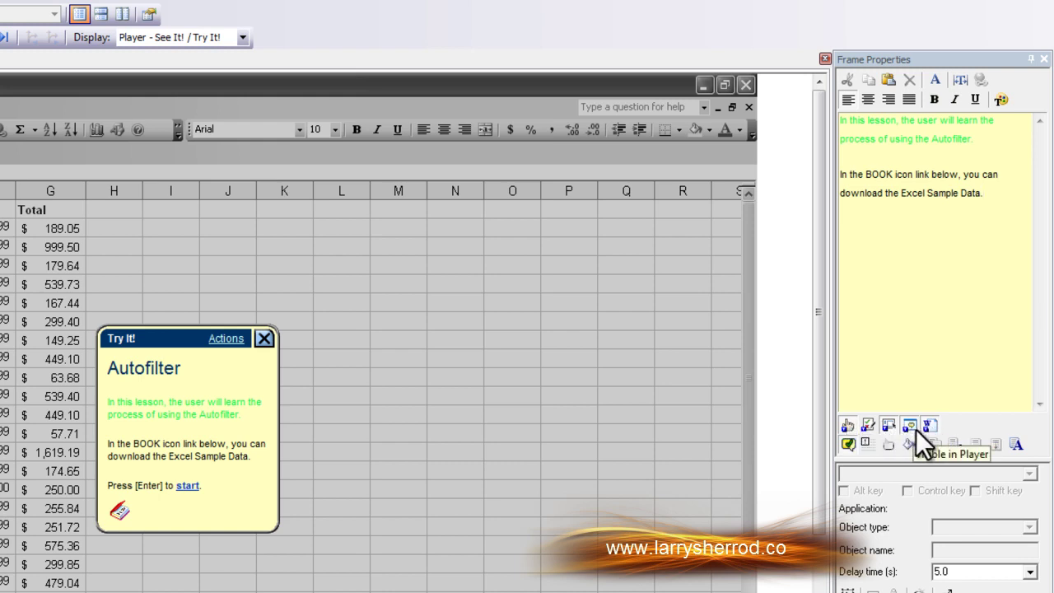
click(850, 447)
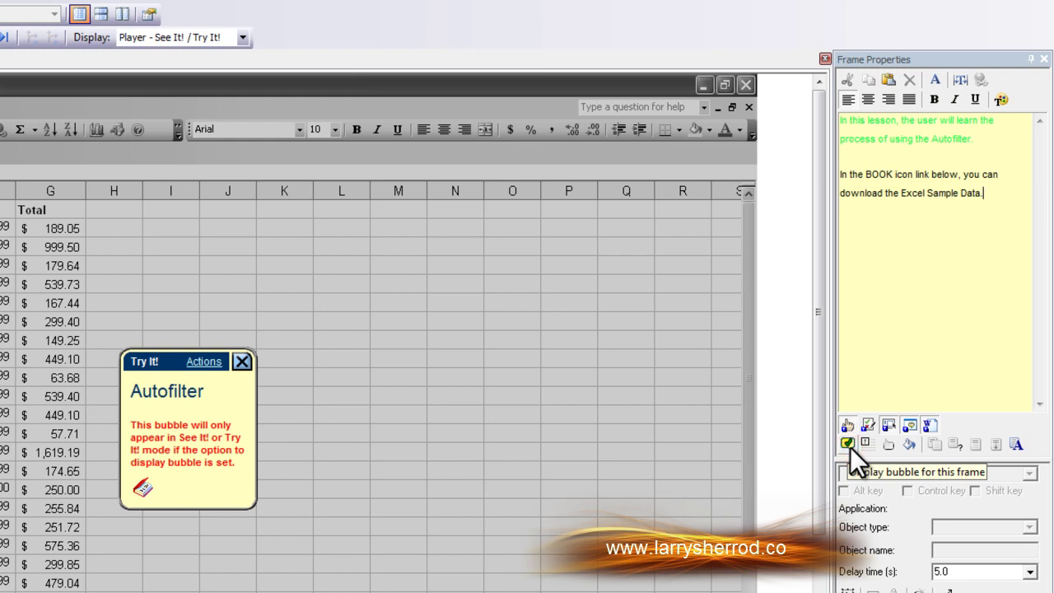
click(850, 446)
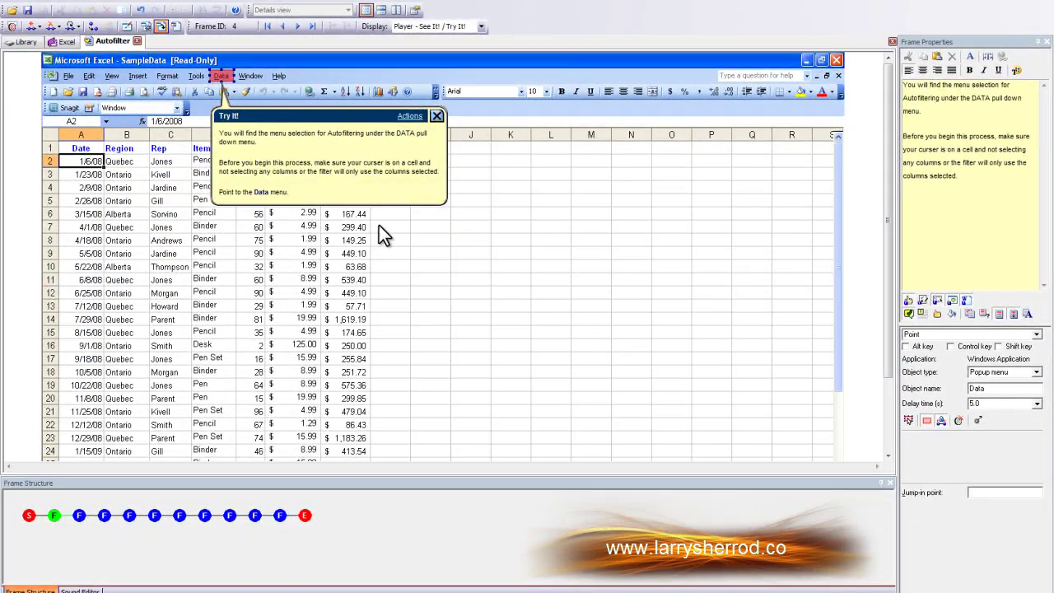
- Add the mouse icon to the bubble of the frame that points to the Data menu
click(924, 314)
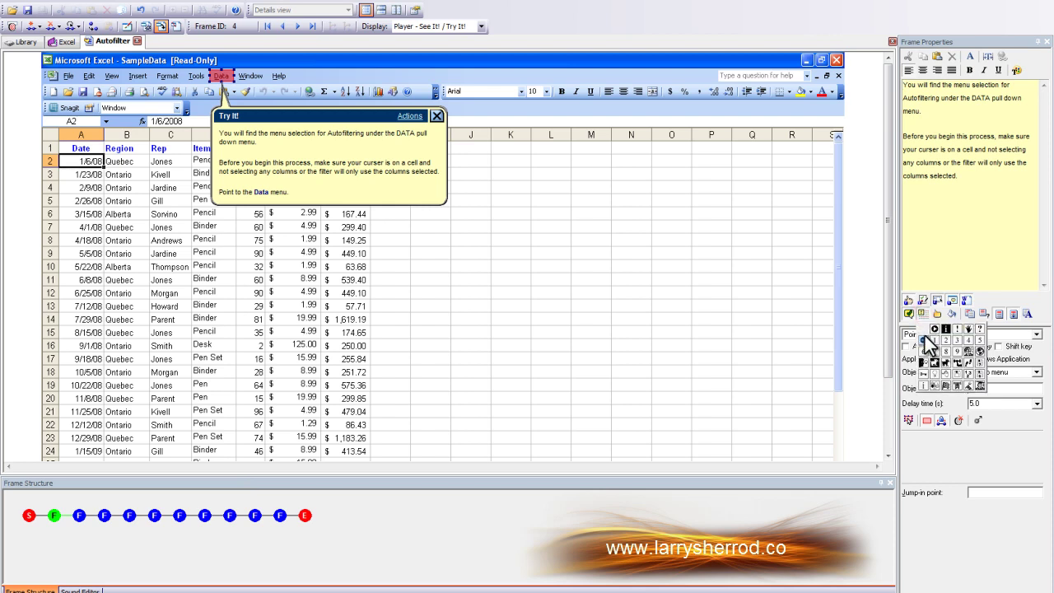
click(924, 335)
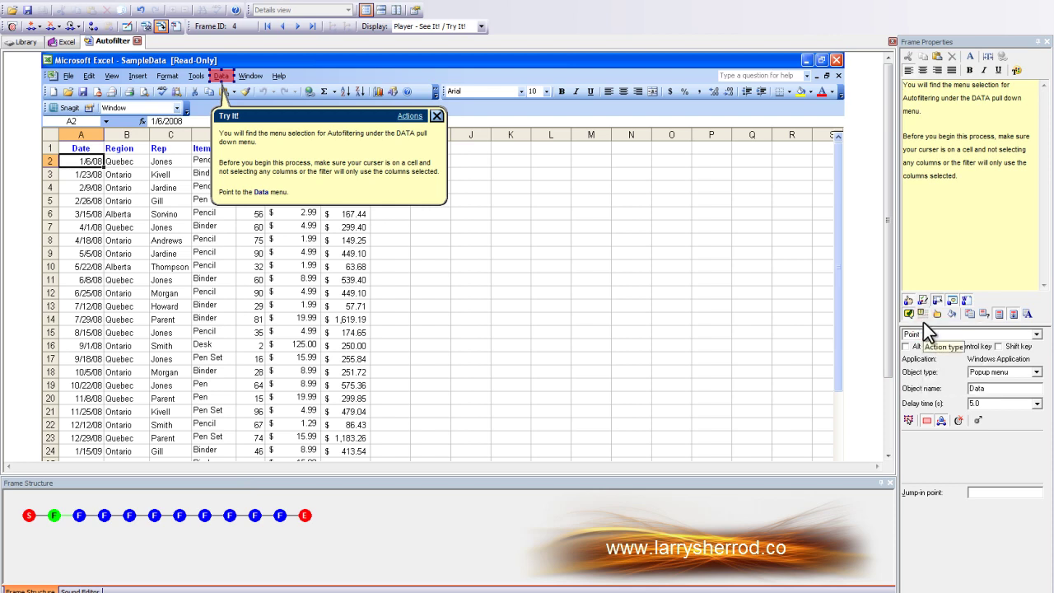
click(923, 314)
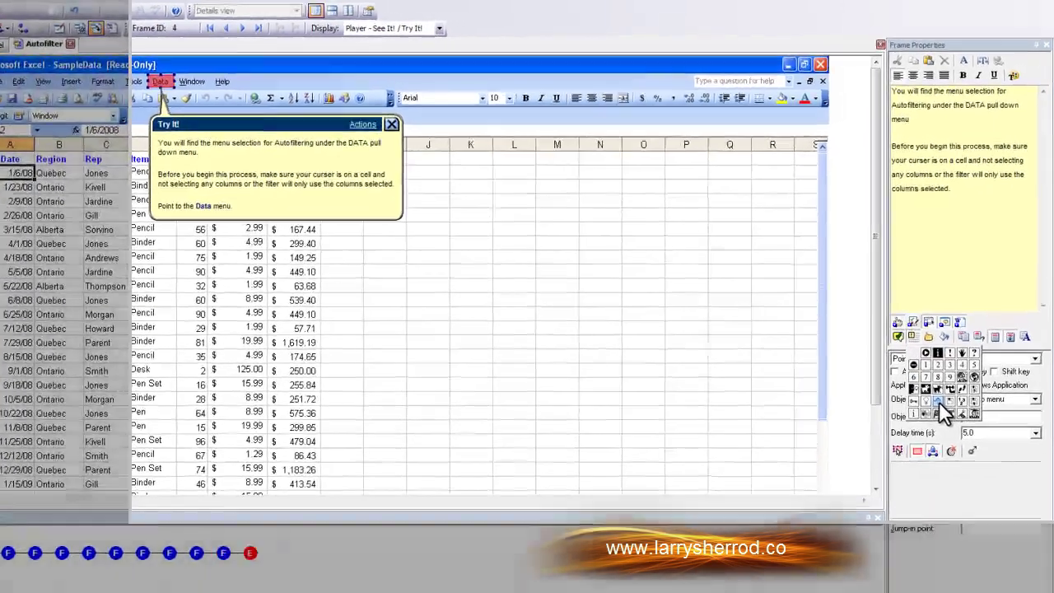
click(947, 375)
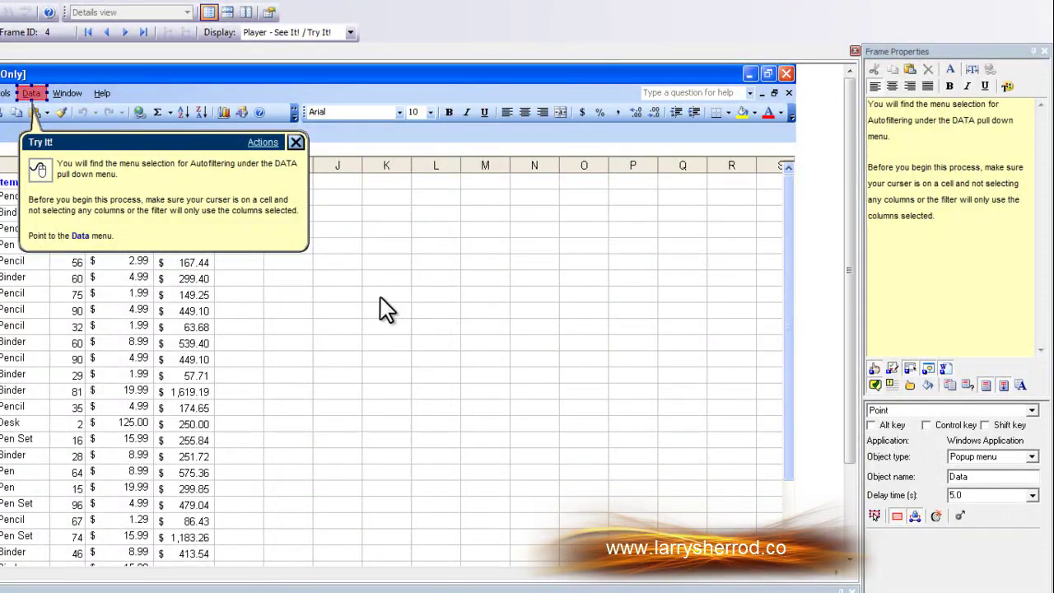
- Try the Left top pointer on the Data menu frame's bubble, and set it back to Top left pointer
click(910, 385)
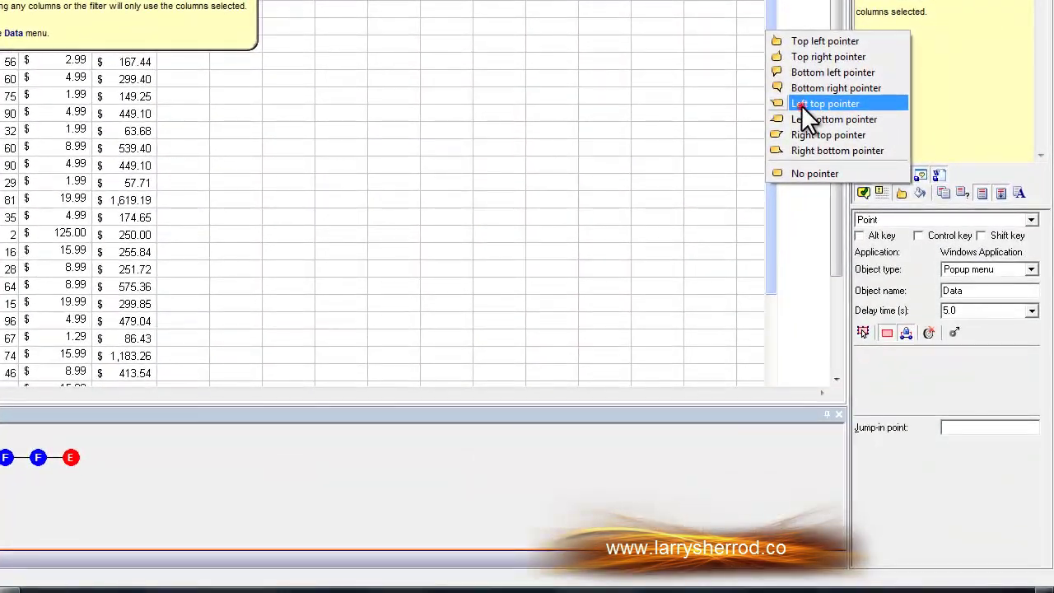
click(810, 302)
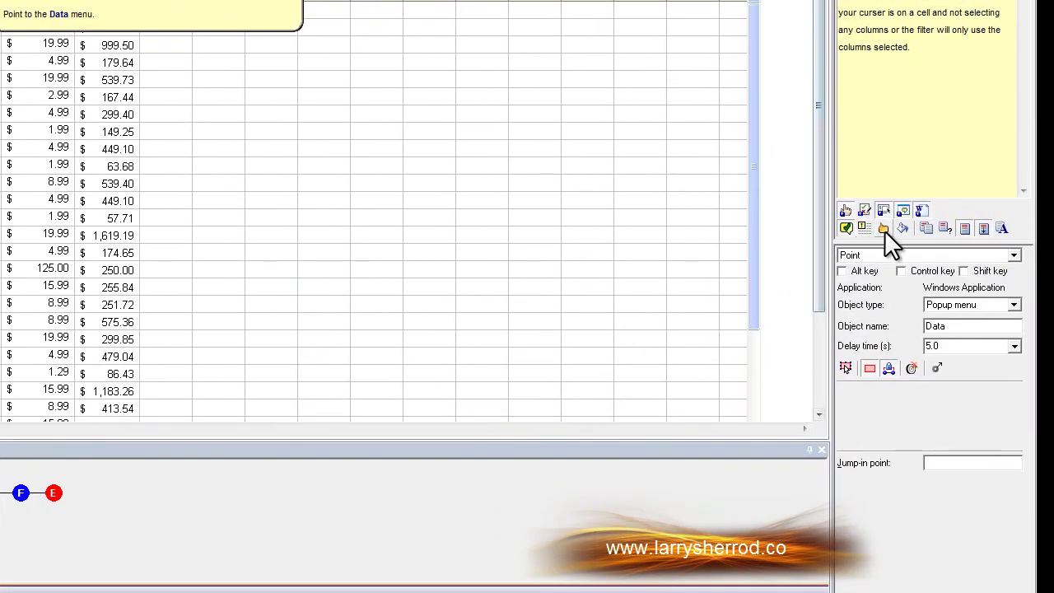
click(885, 229)
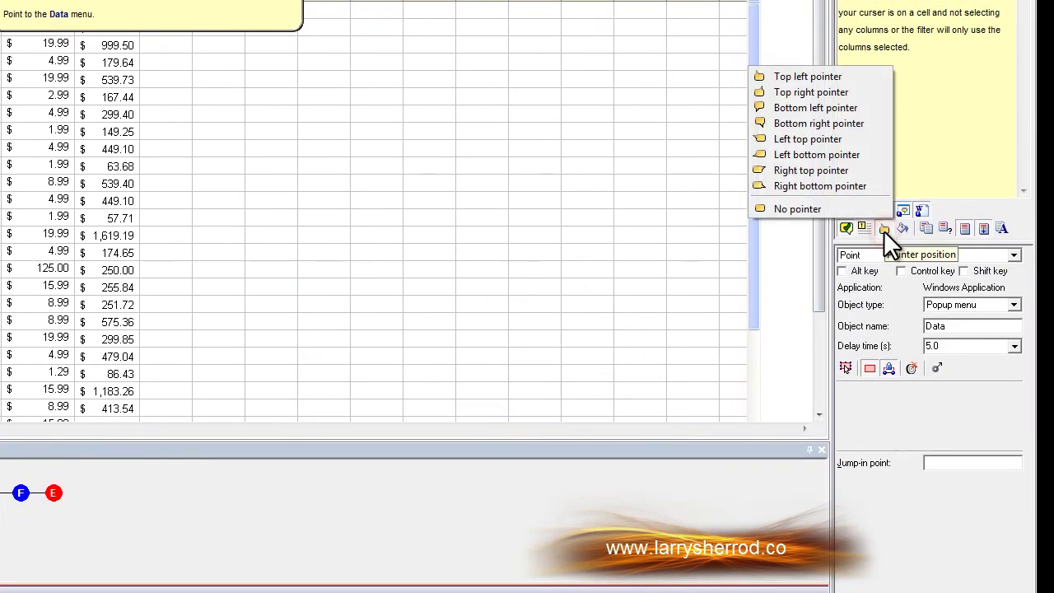
click(776, 75)
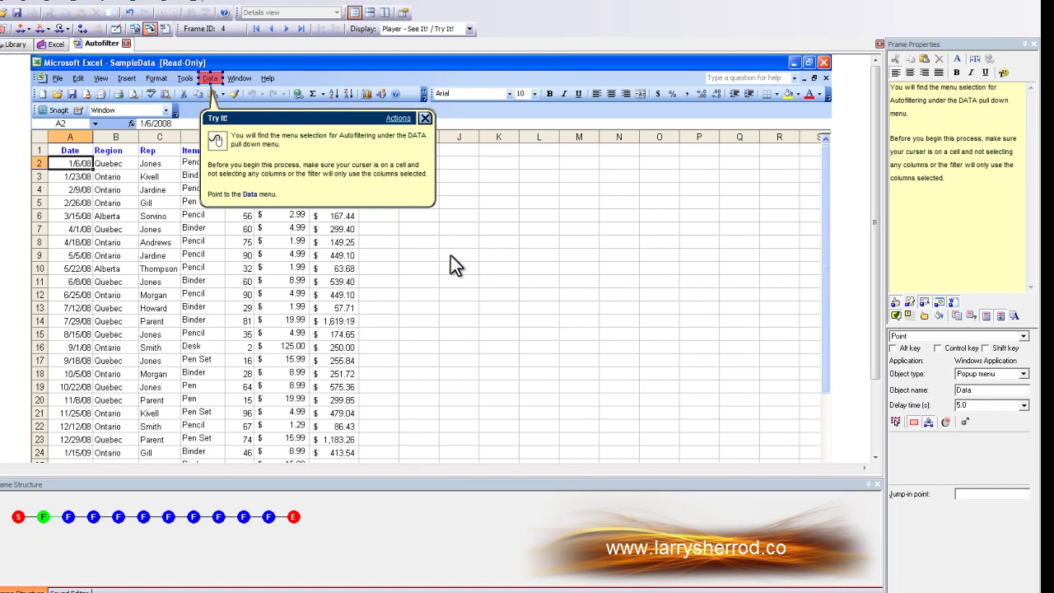
- Set the Data menu frame's bubble background to the basic green colour (red 0, green 255, blue 128)
click(940, 317)
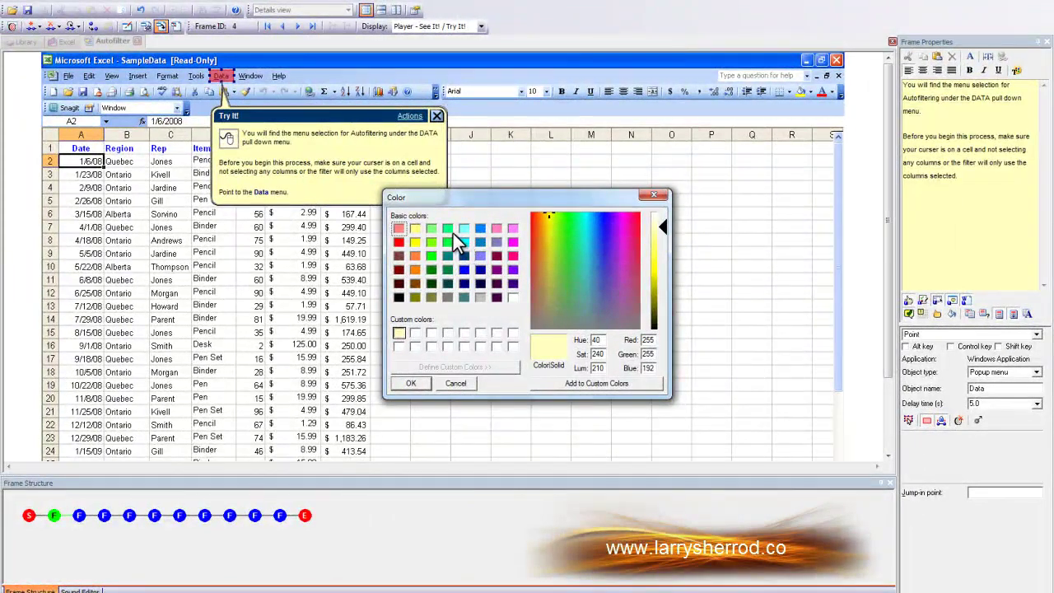
click(450, 229)
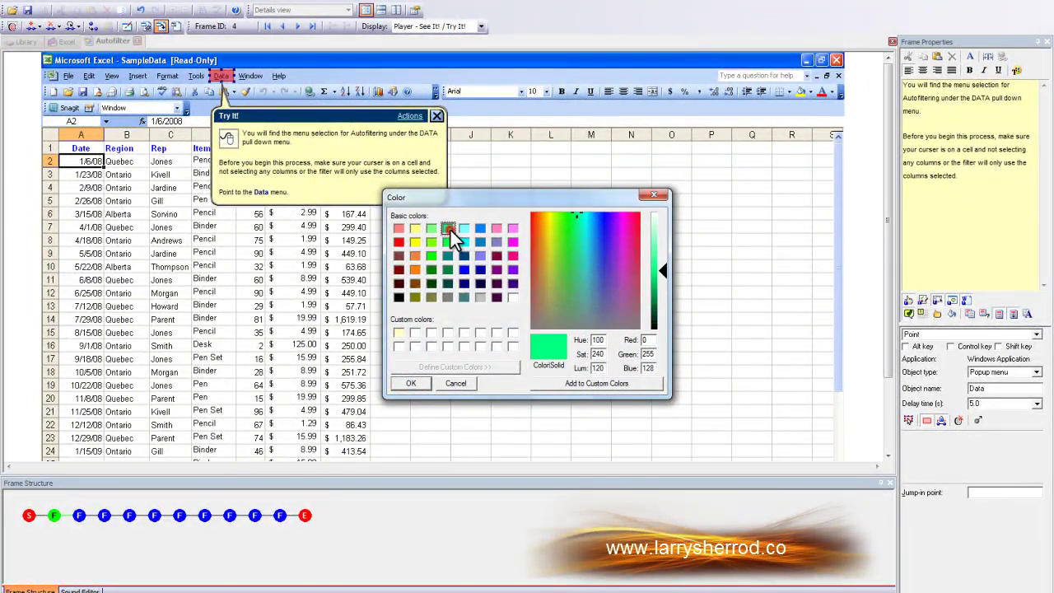
click(414, 385)
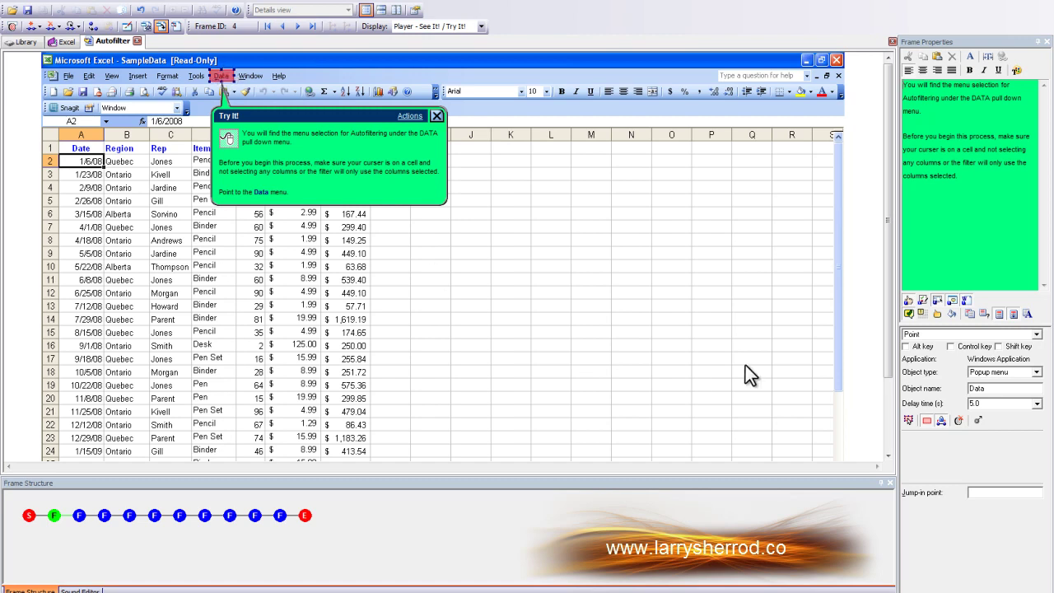
- Try the Left click action type on the Data menu frame, and set it back to Point
click(1037, 336)
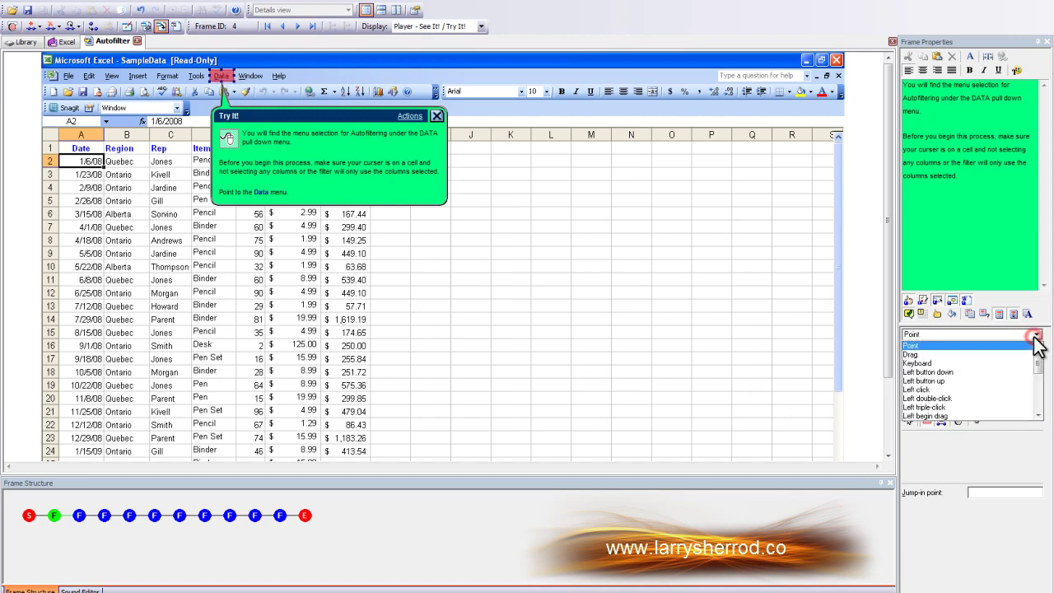
click(229, 198)
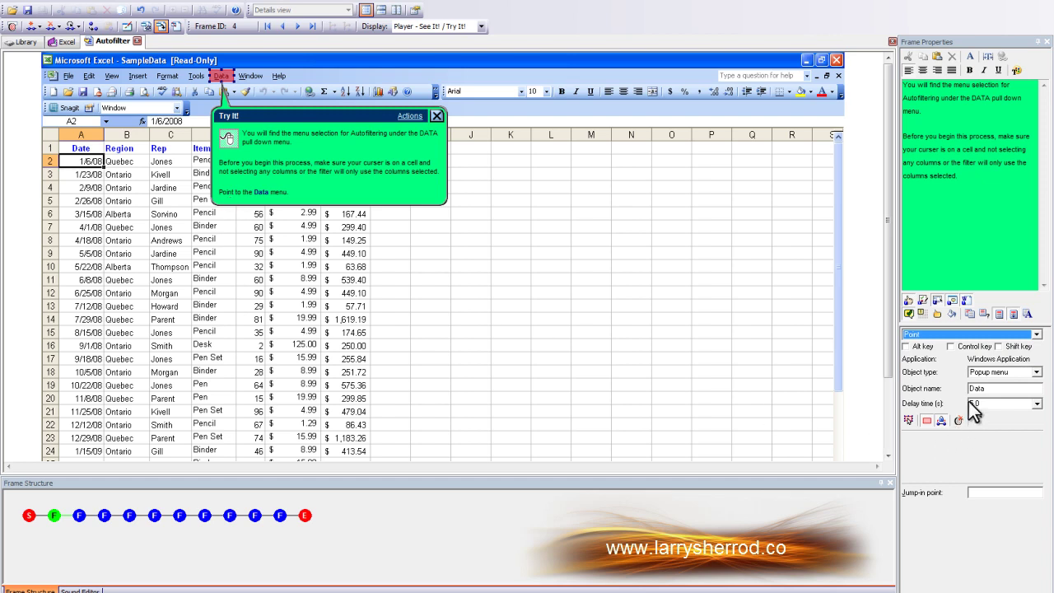
click(1036, 334)
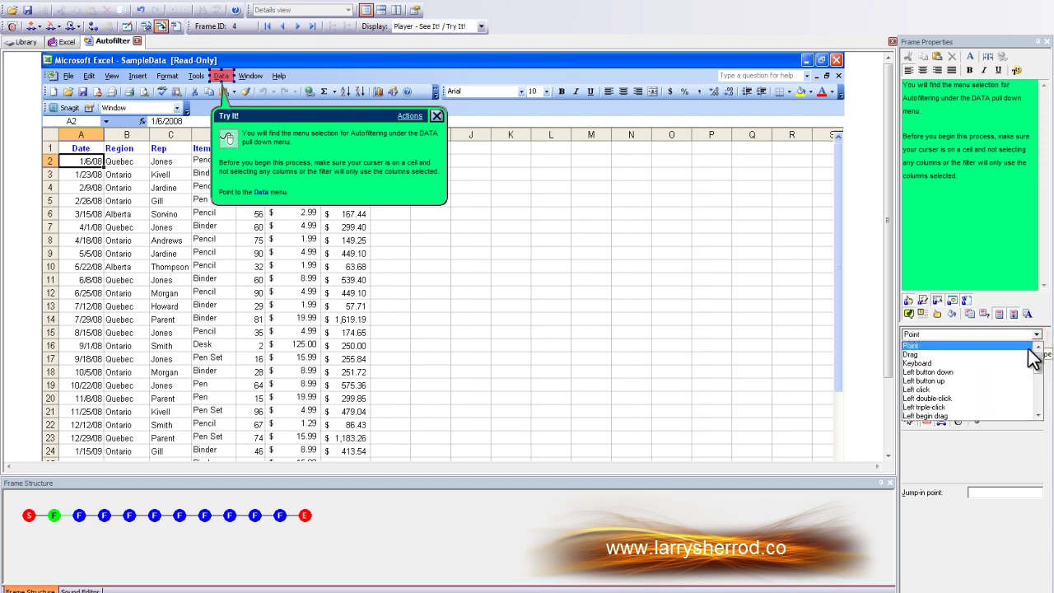
click(1013, 389)
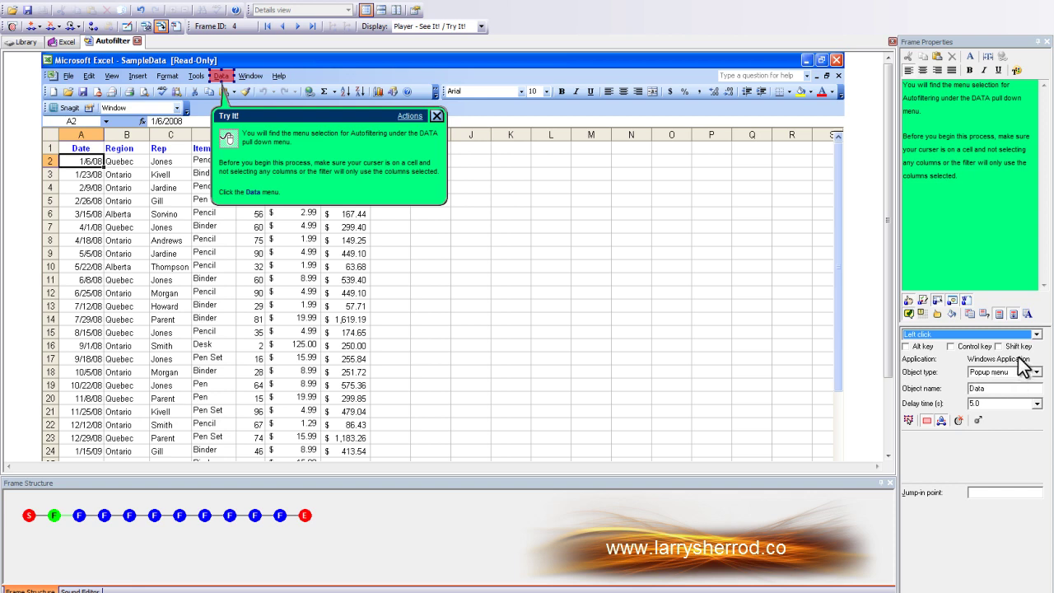
click(1036, 335)
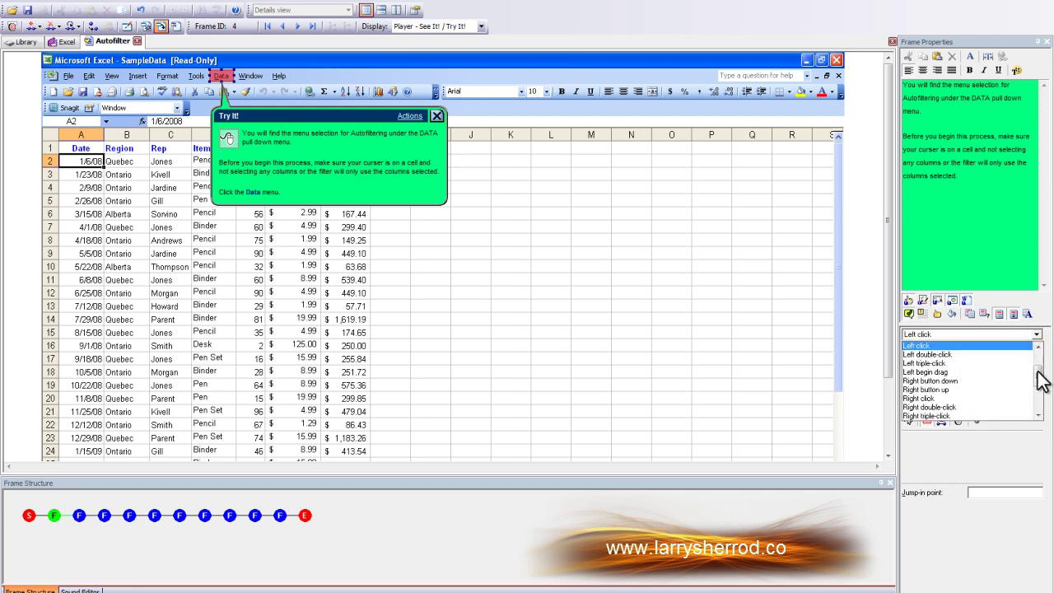
scroll(1026, 363, up, 5)
click(1019, 346)
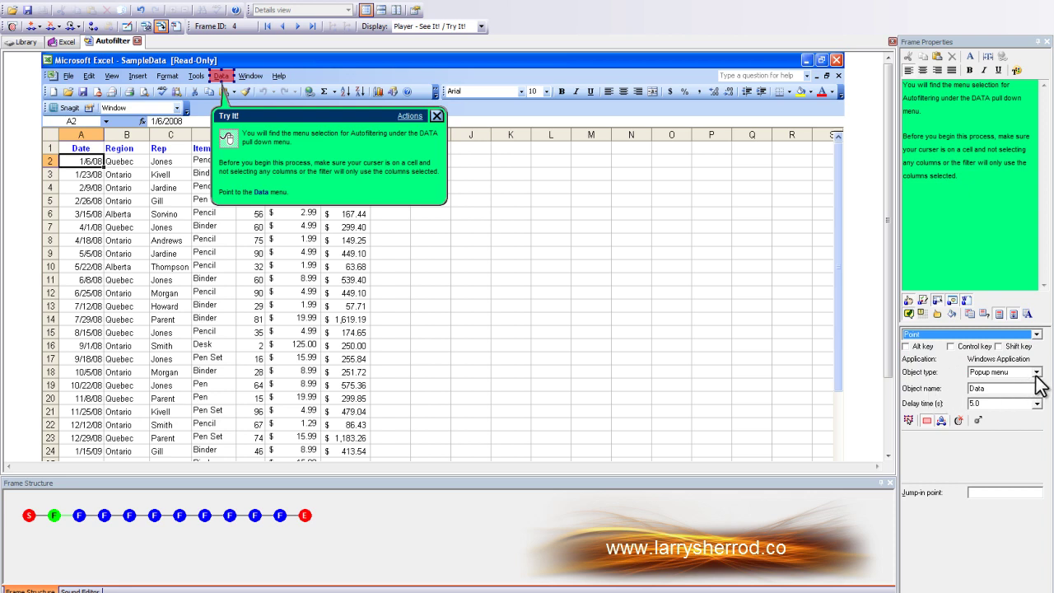
- Try Radiobutton as the Data menu frame's object type, and set it back to Popup menu
click(1037, 372)
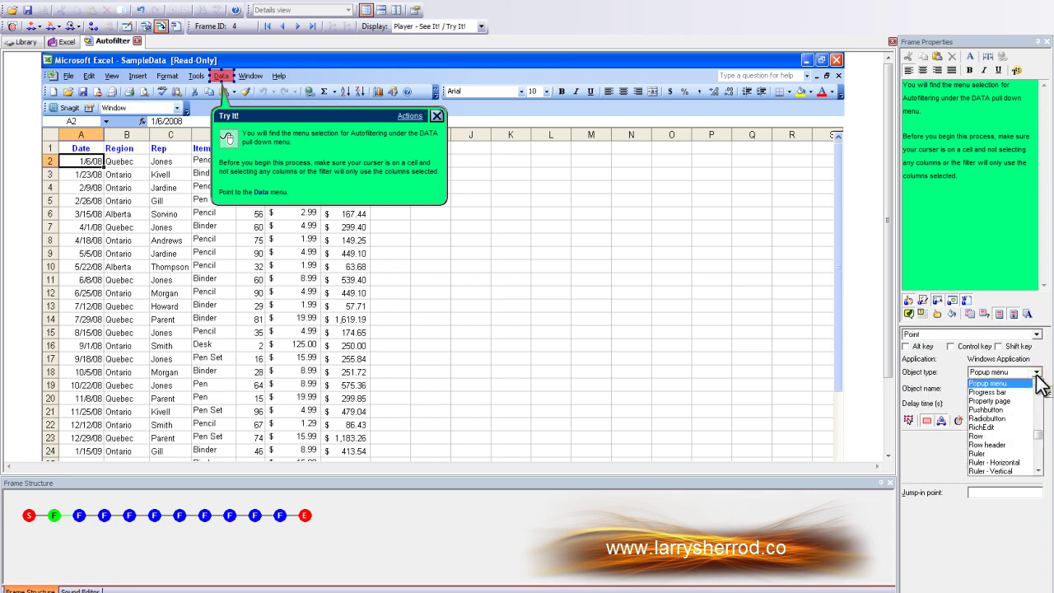
click(1015, 419)
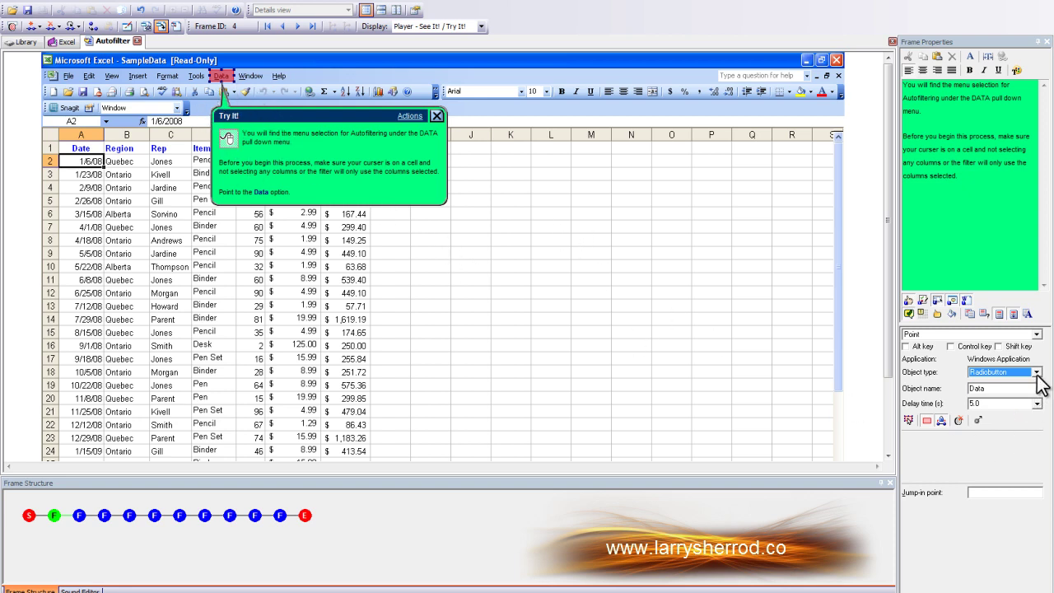
click(1038, 371)
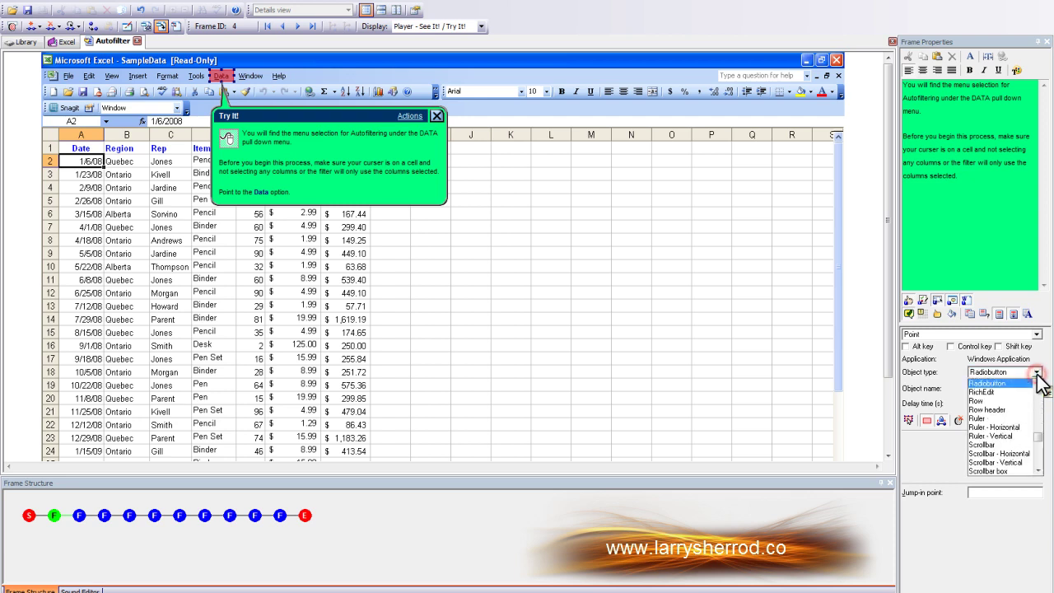
click(1038, 437)
drag(1037, 439, 1039, 435)
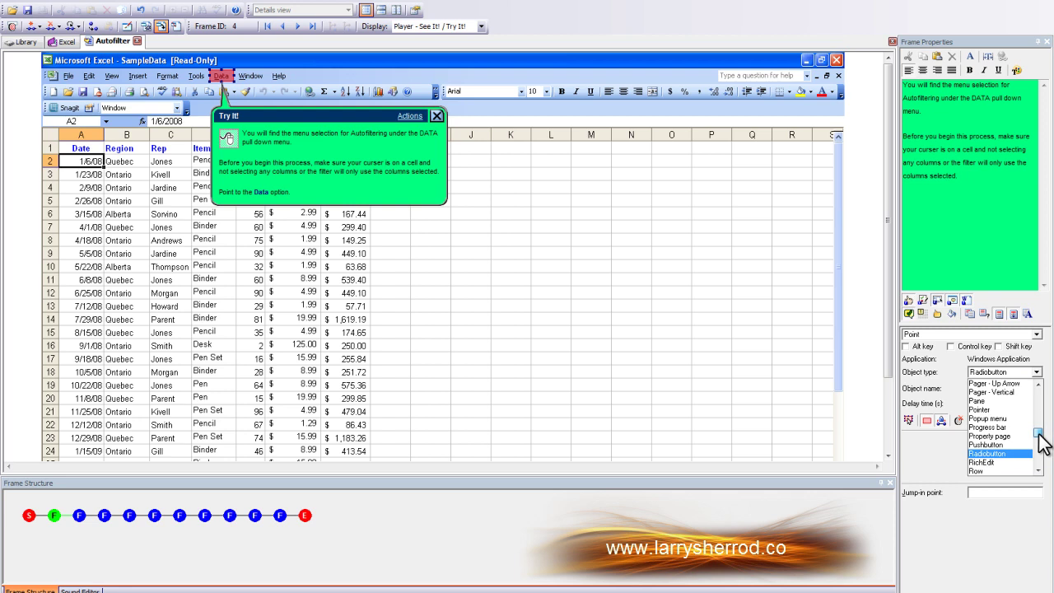
click(1015, 421)
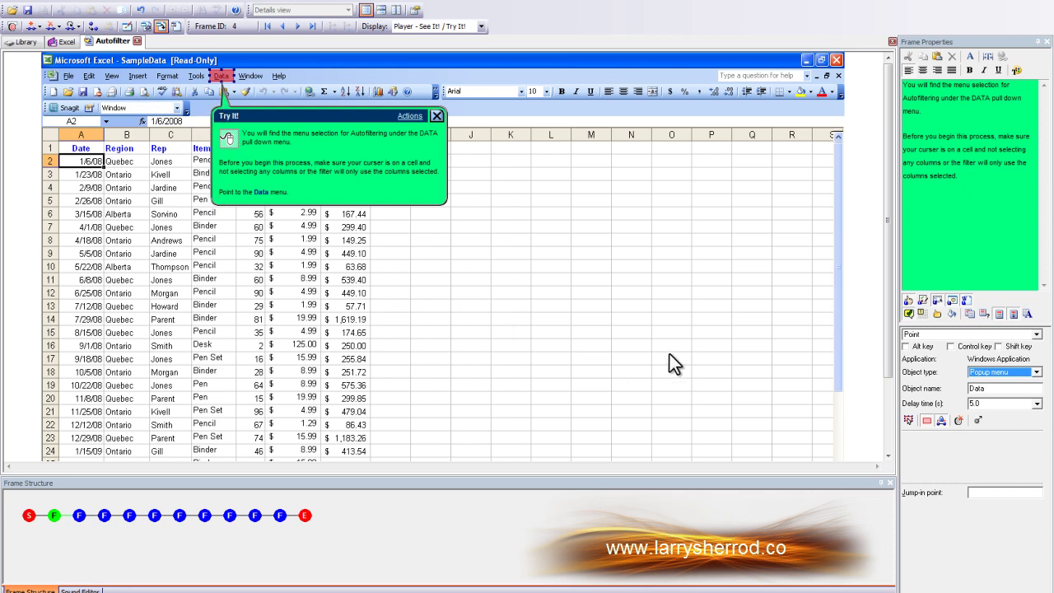
- Set the Data menu frame's delay time to 2 seconds, and view the action area options without creating one
click(1025, 389)
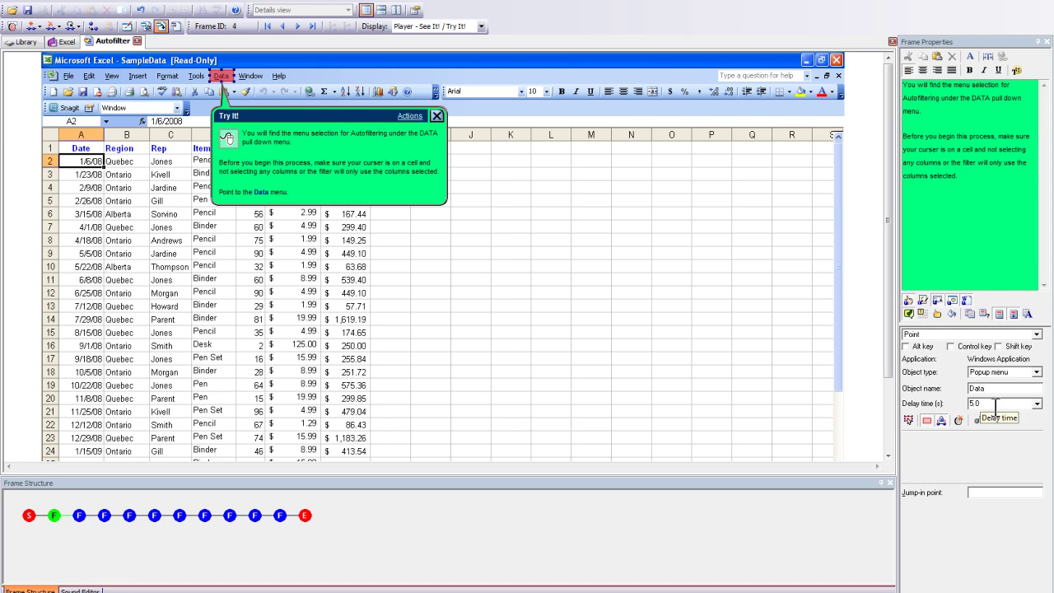
double_click(997, 403)
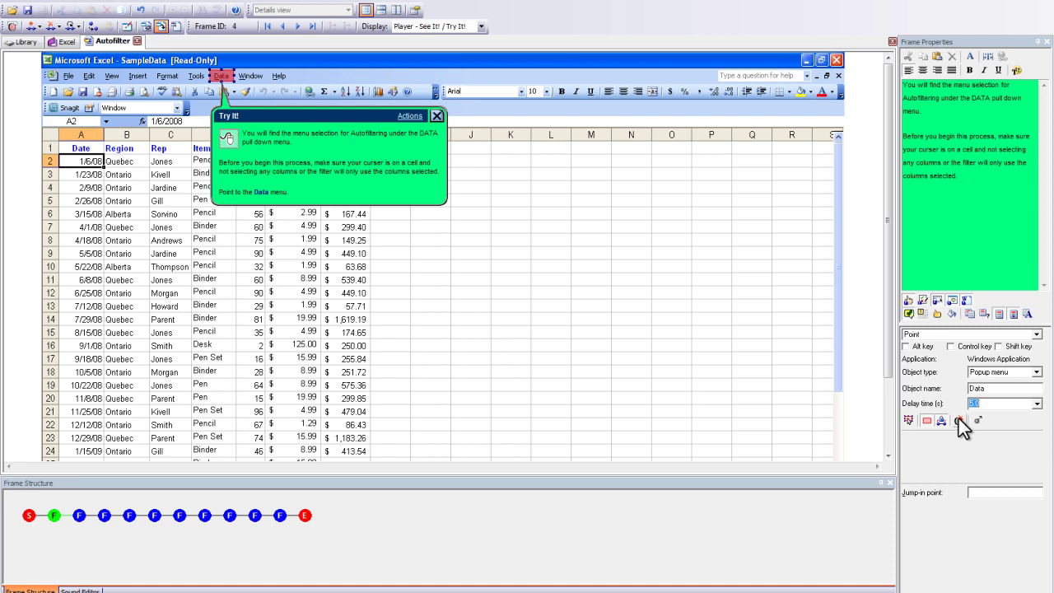
click(1037, 405)
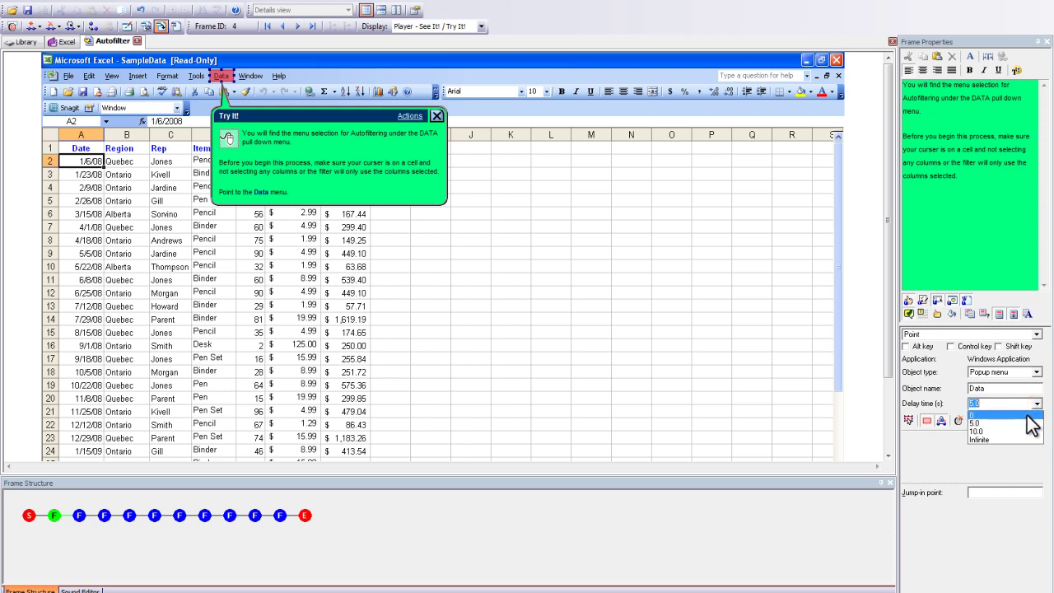
click(1027, 415)
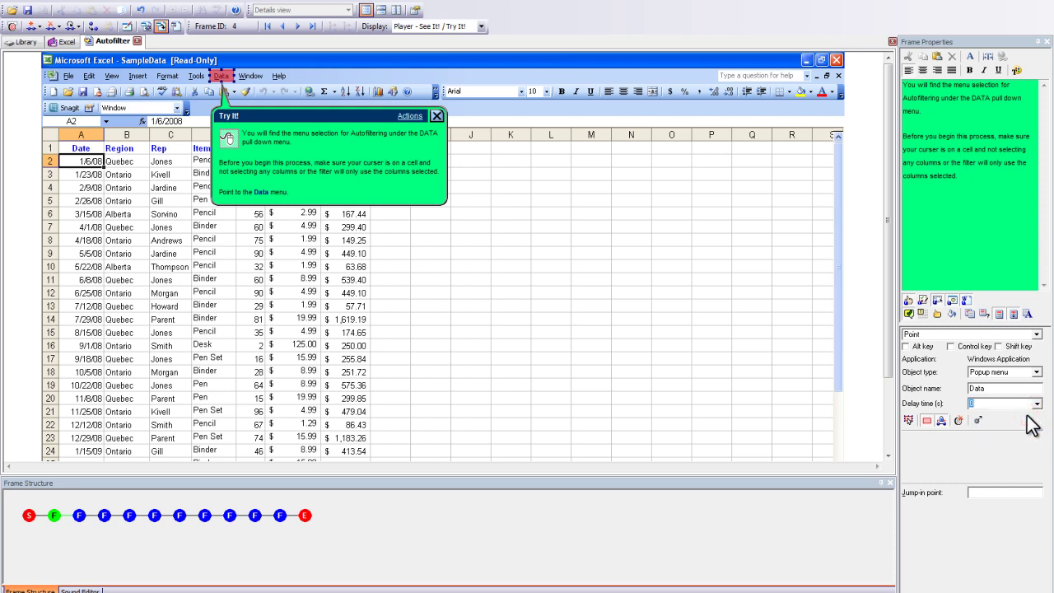
text(2)
click(909, 421)
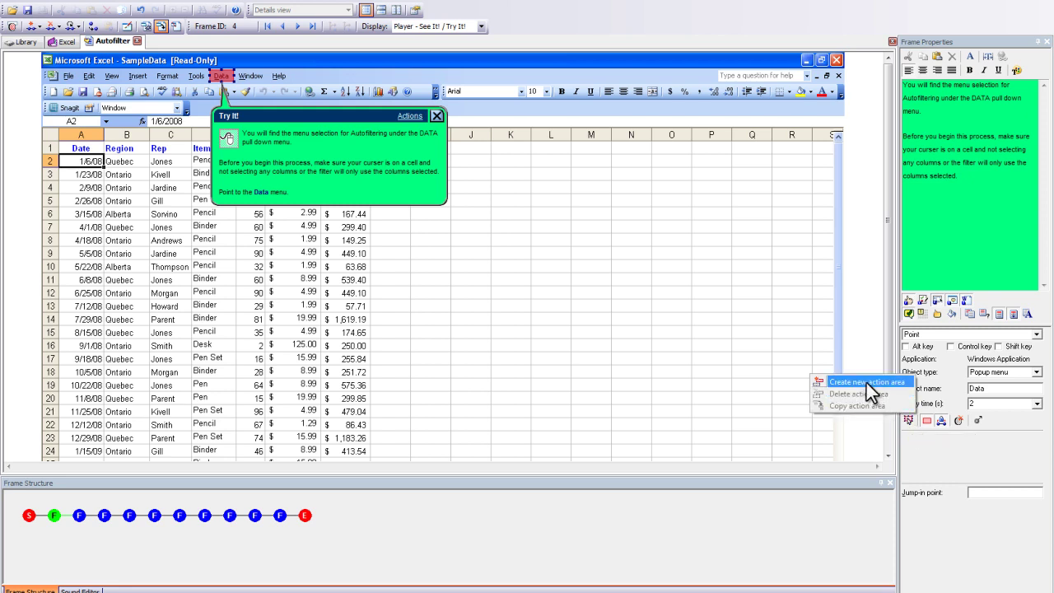
click(931, 440)
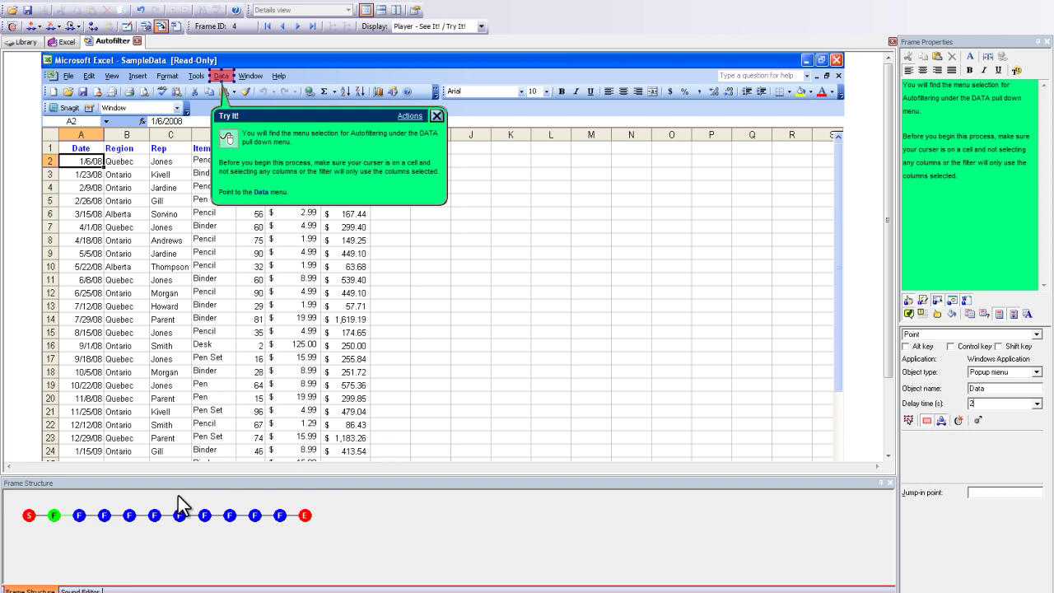
- Look through the frames that follow the Data menu frame, up to the one for choosing the Pencil filter
click(79, 516)
click(104, 516)
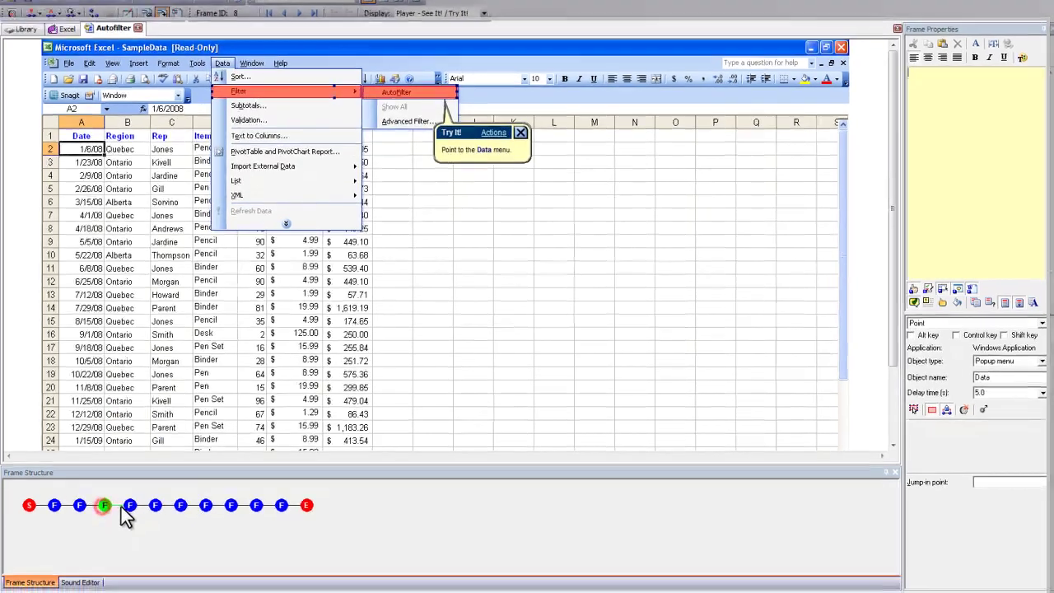
click(129, 505)
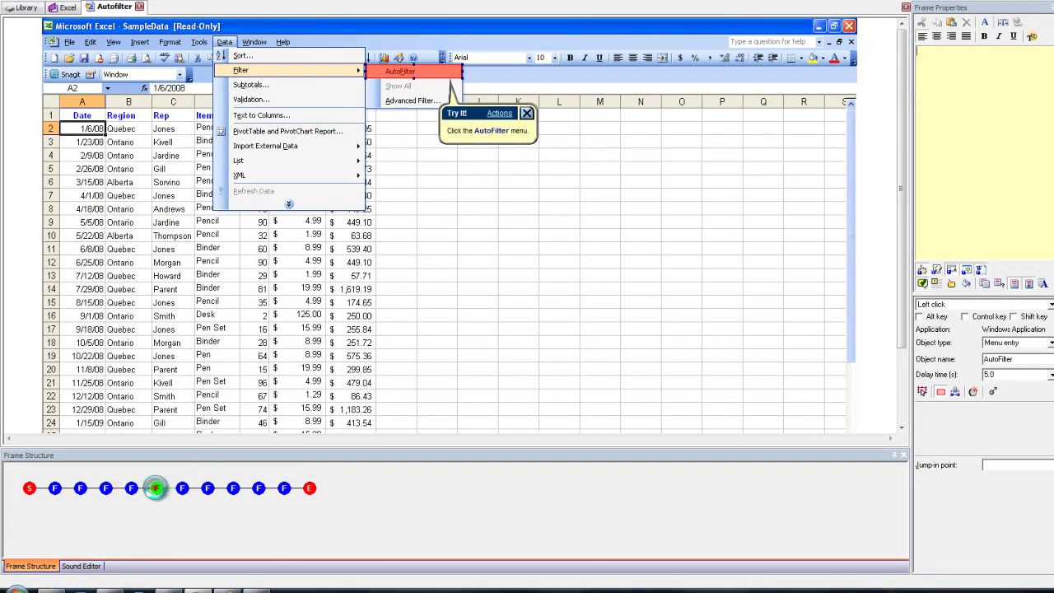
click(182, 493)
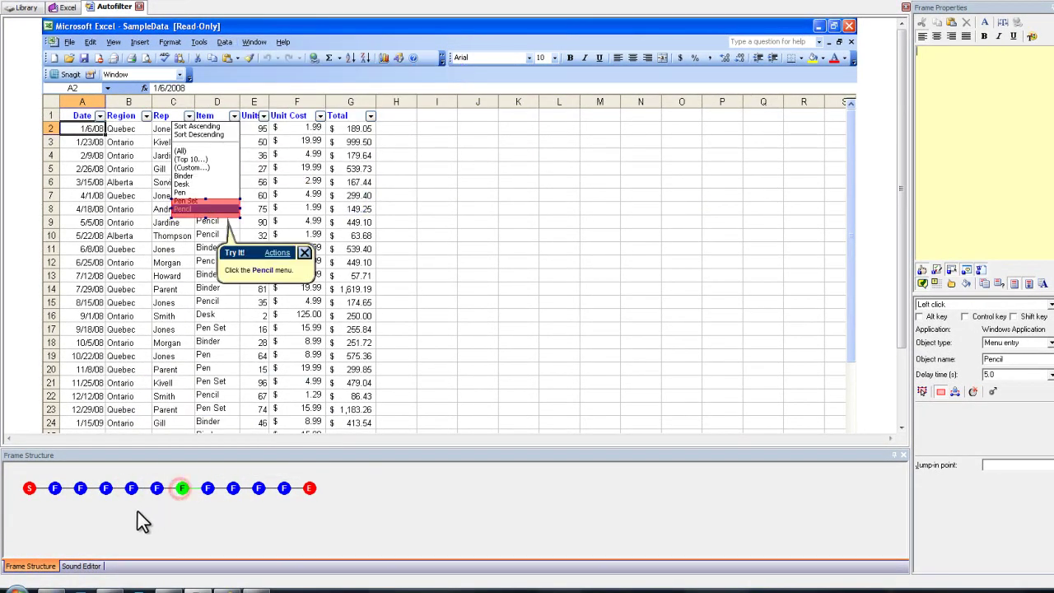
- Record about 18 seconds of voice narration for the Data menu frame in the Sound Editor
click(55, 495)
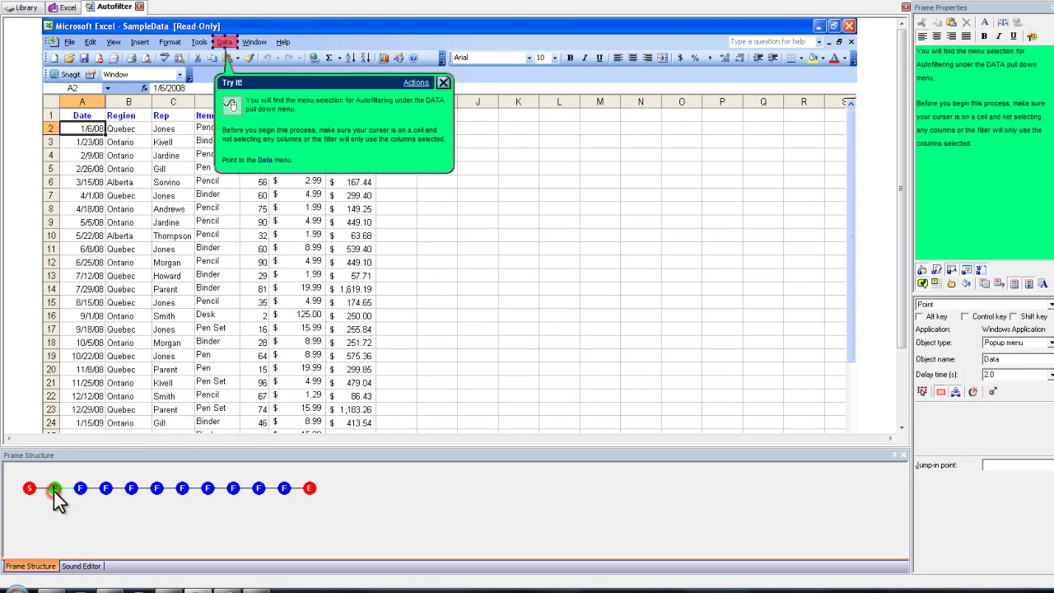
click(81, 567)
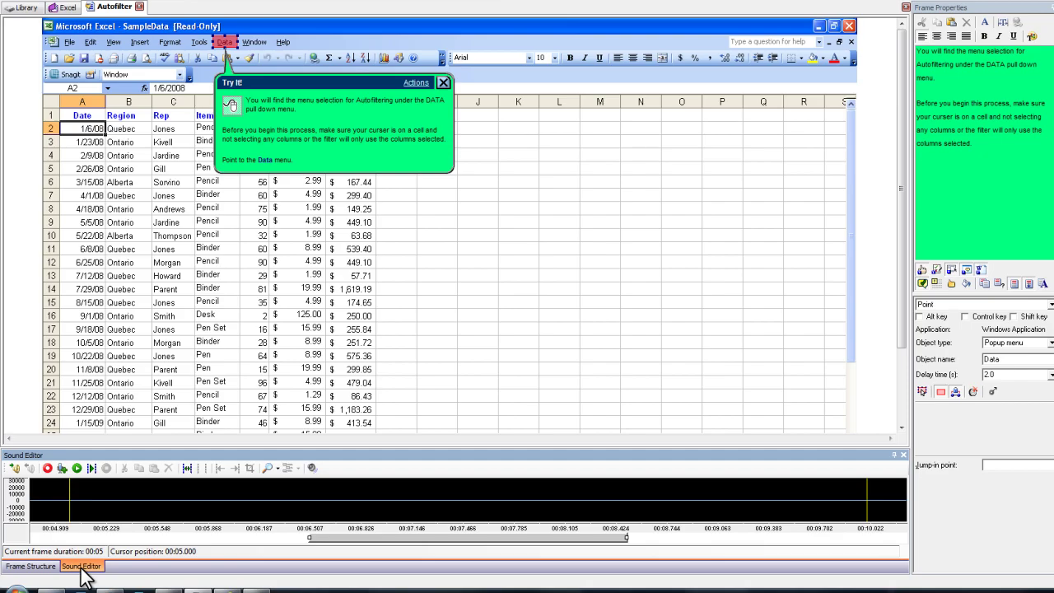
click(46, 468)
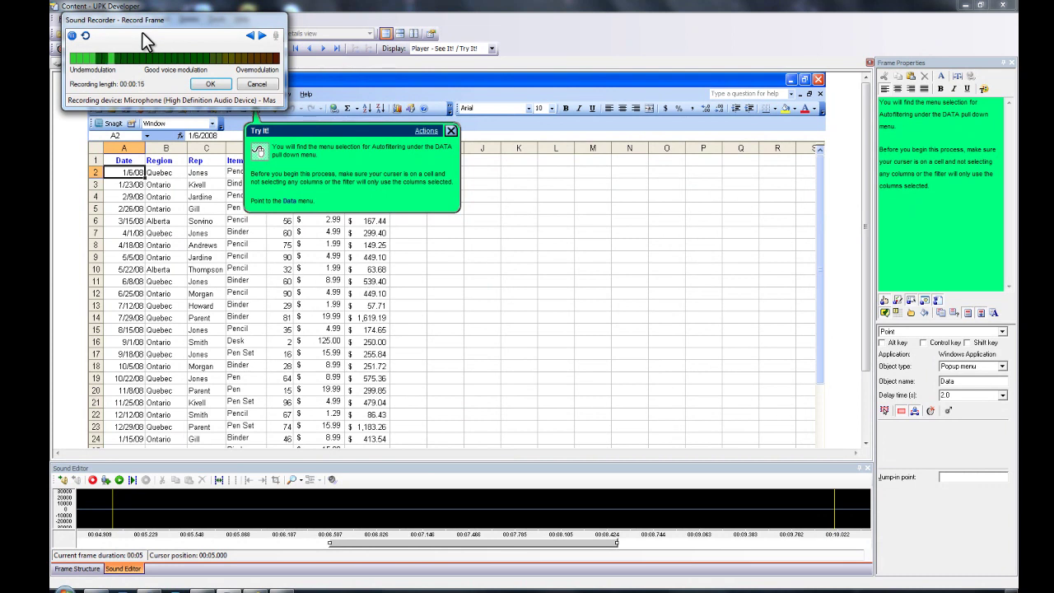
click(211, 86)
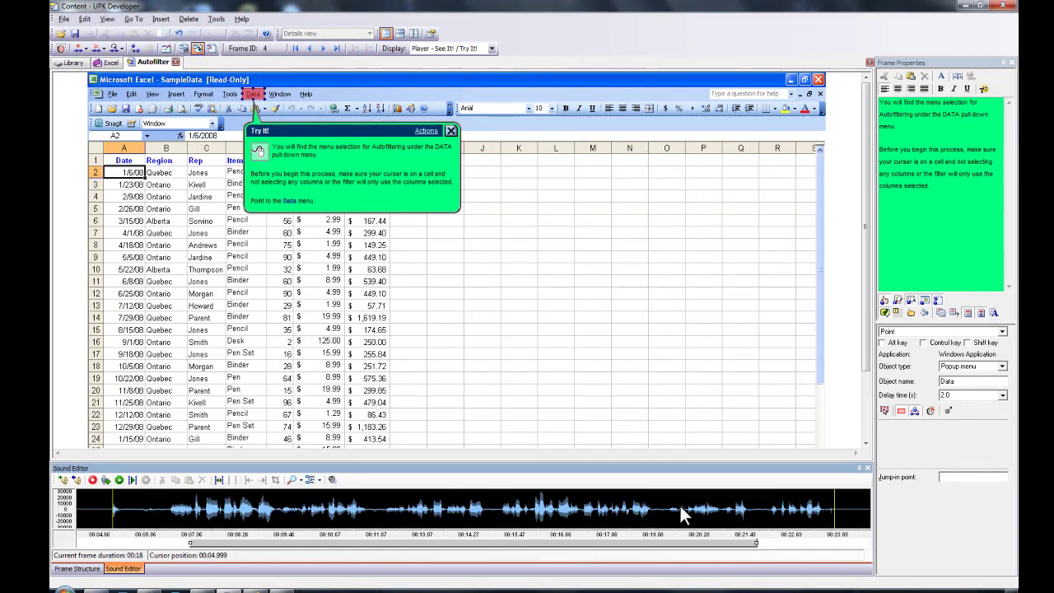
- Play back the Data menu frame's recorded narration, pause it, and return to the frame structure
click(118, 481)
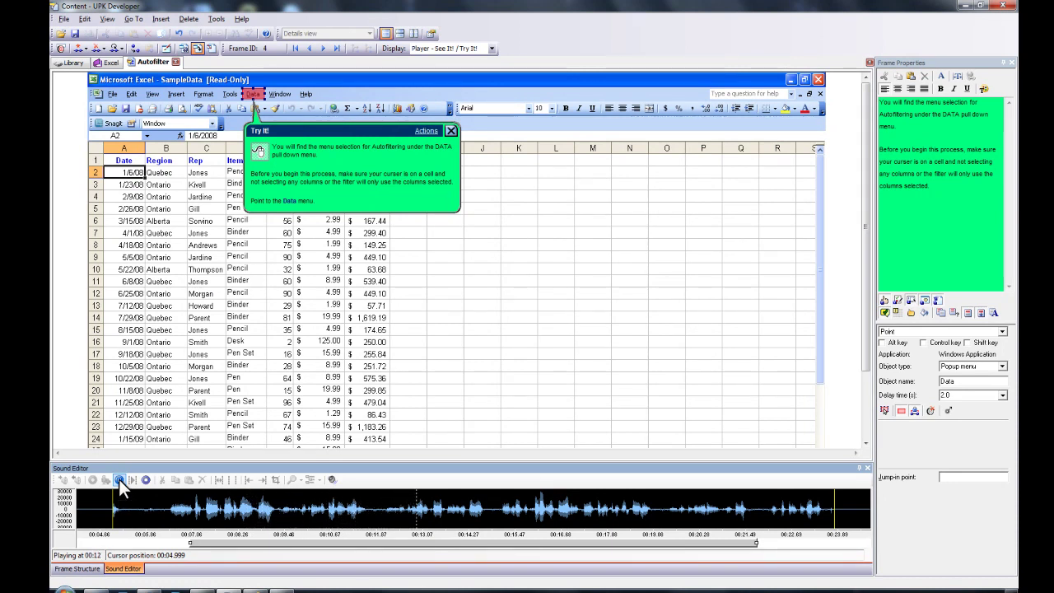
click(119, 479)
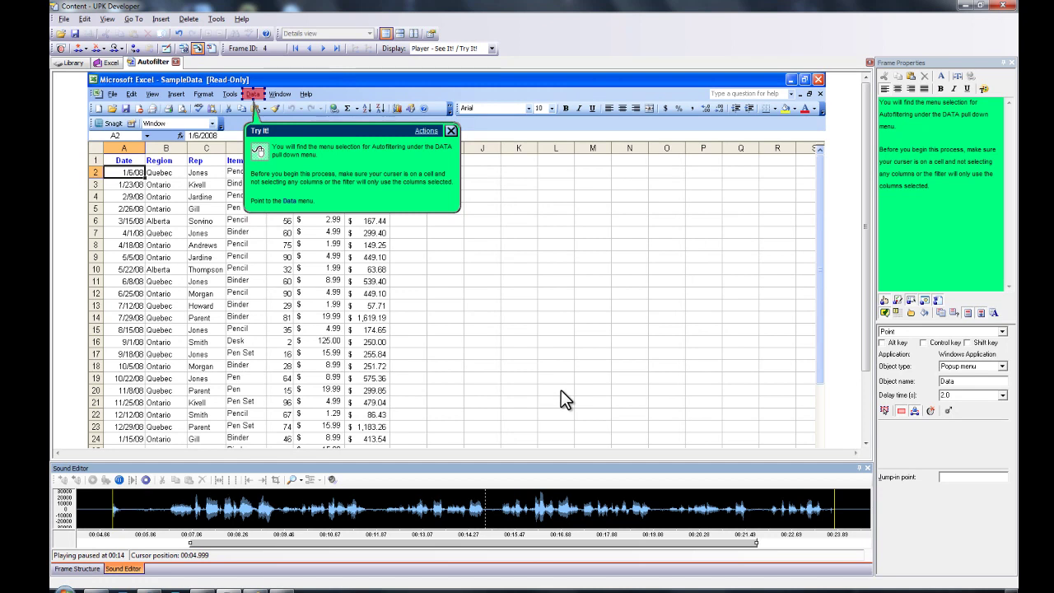
click(76, 569)
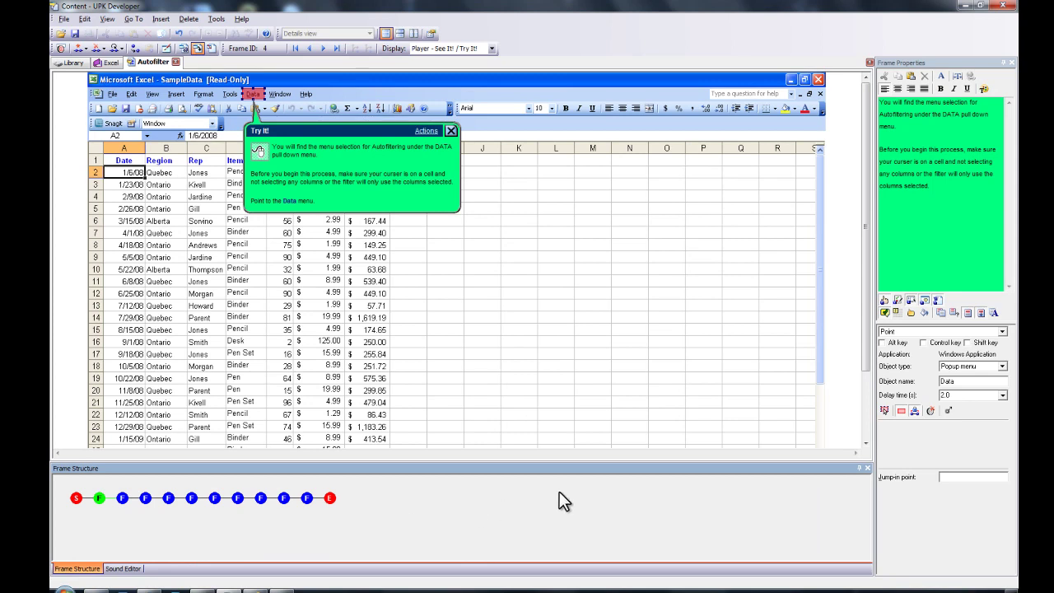